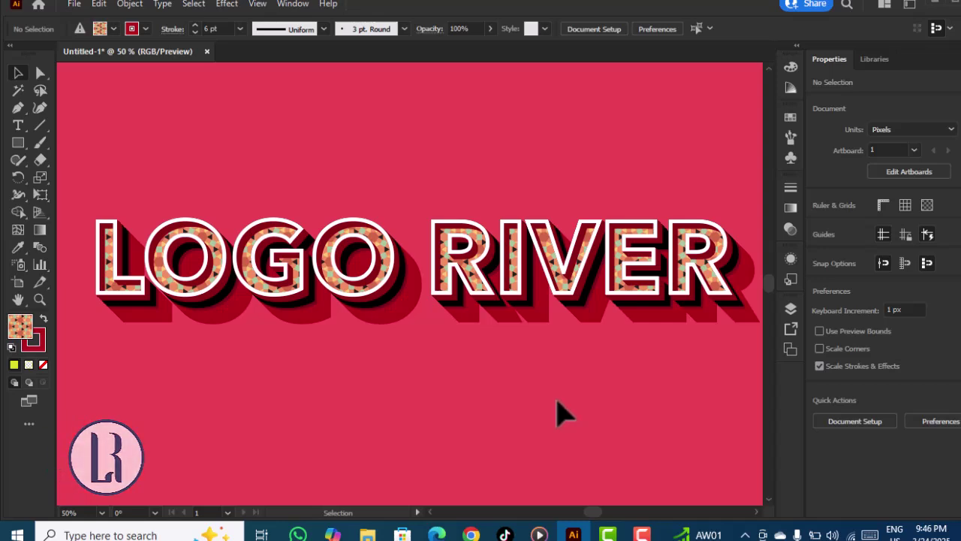
Finish typing LOGO RIVER in bold Avenir Next Cyr and move it left and down.
type("O RIVER")
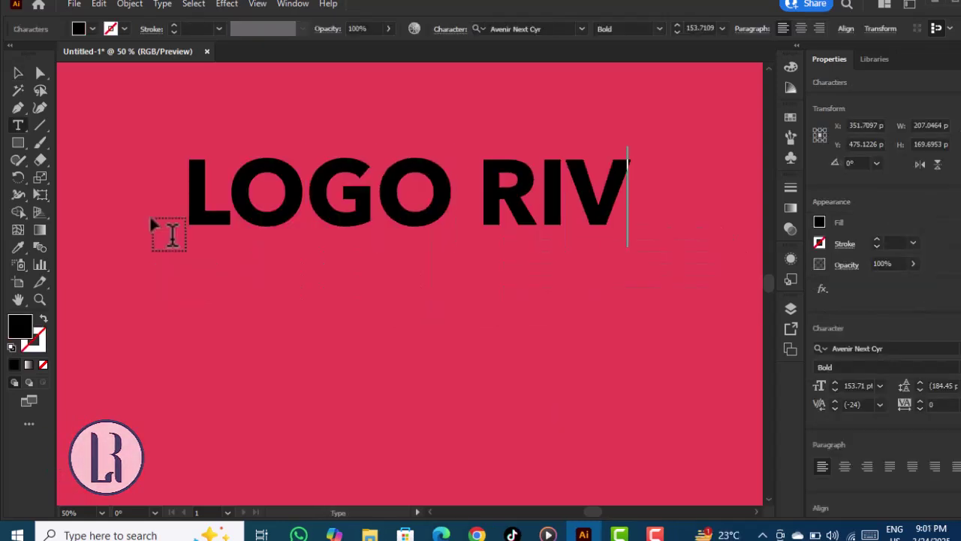
left_click(18, 73)
left_click_drag(298, 191, 247, 275)
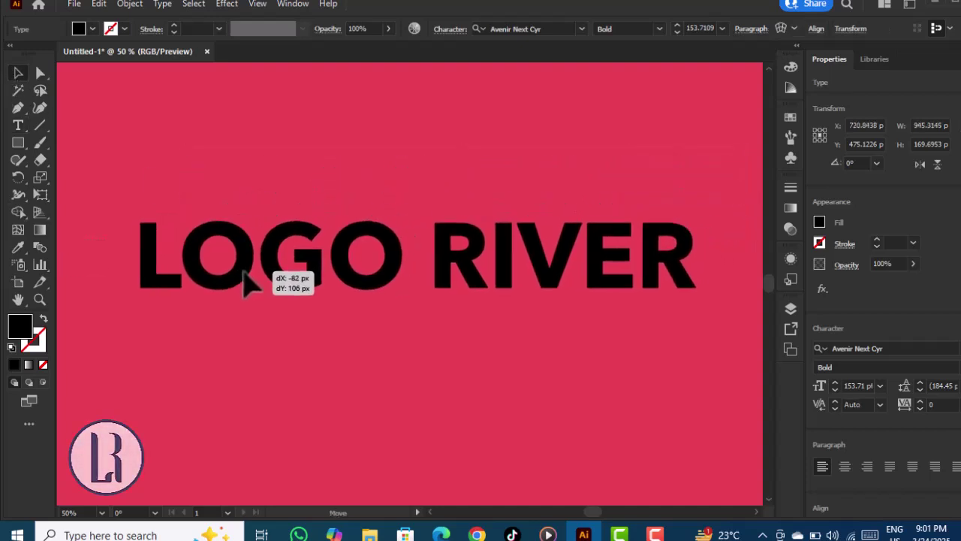
left_click(538, 29)
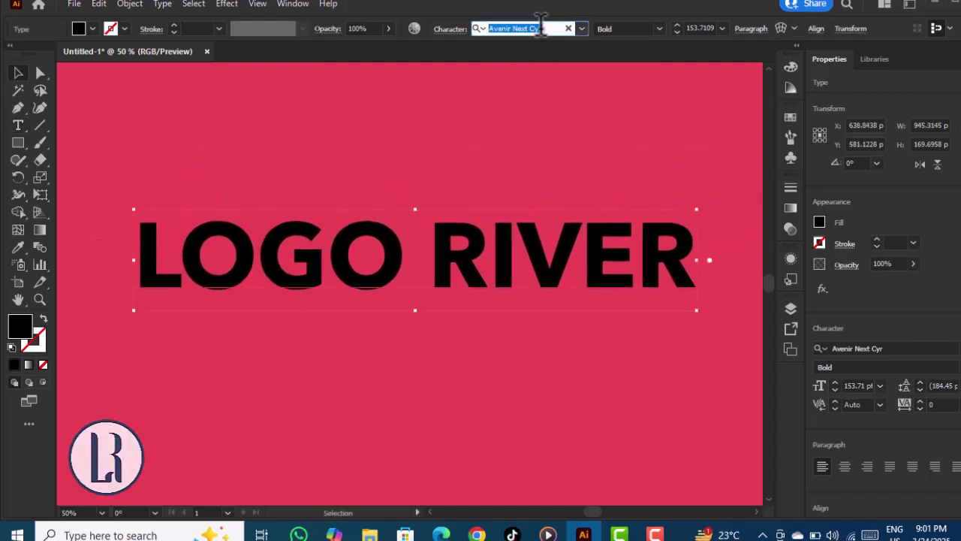
left_click(625, 28)
left_click(476, 160)
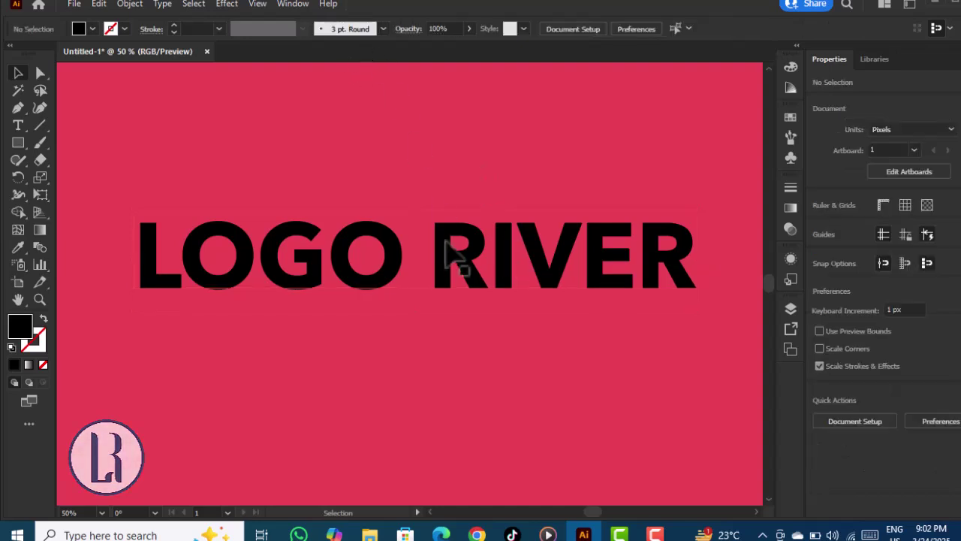
Set the text's tracking to 20, stretch it wider and recentre it on the artboard.
left_click(455, 257)
left_click(451, 30)
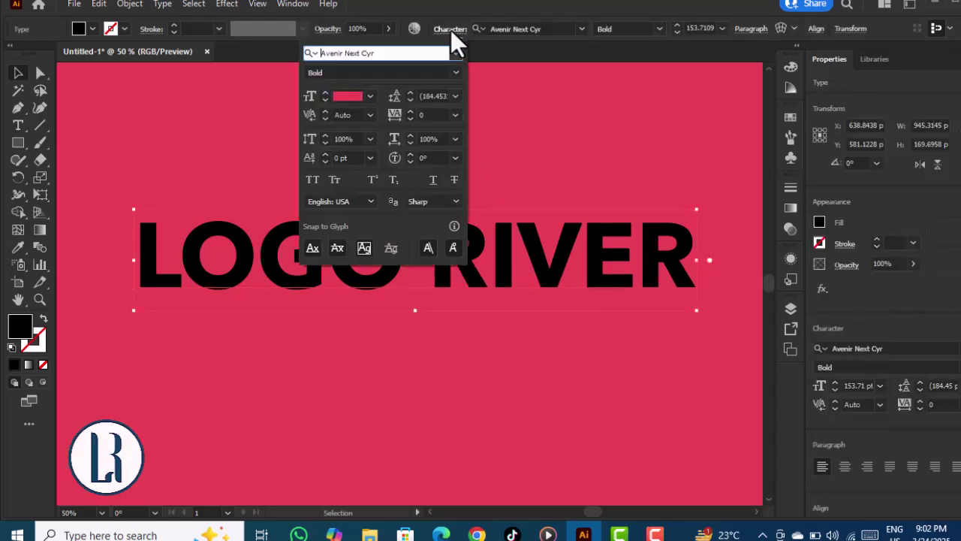
left_click(417, 117)
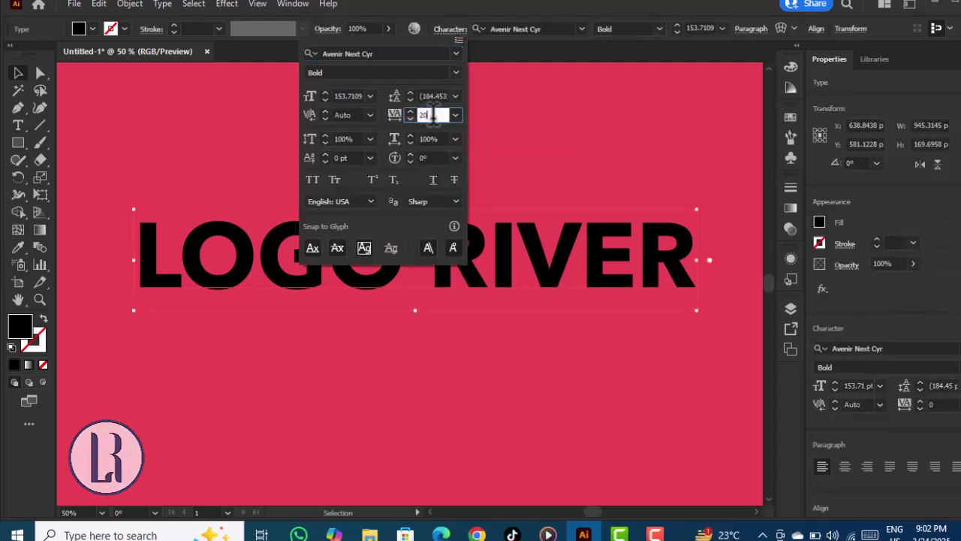
type("20")
key("Return")
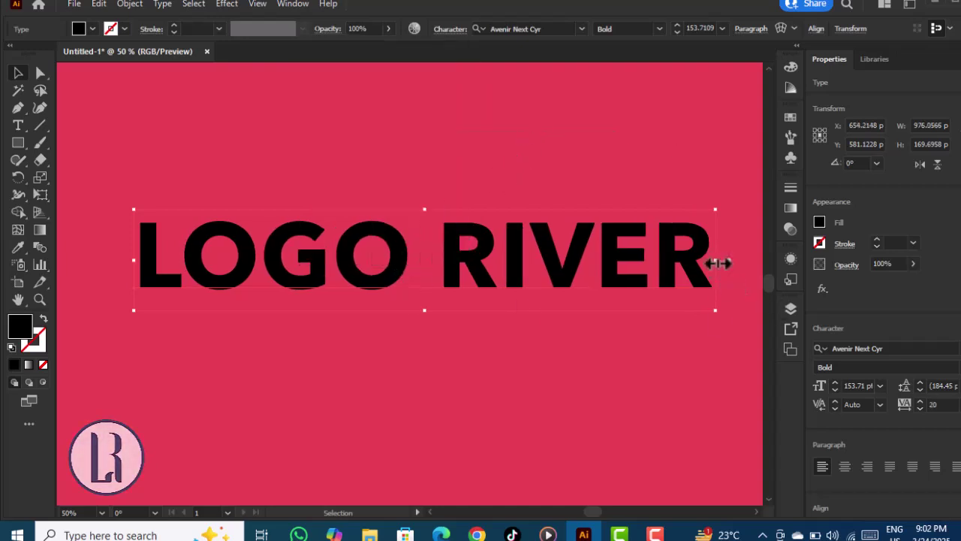
left_click_drag(718, 262, 745, 264)
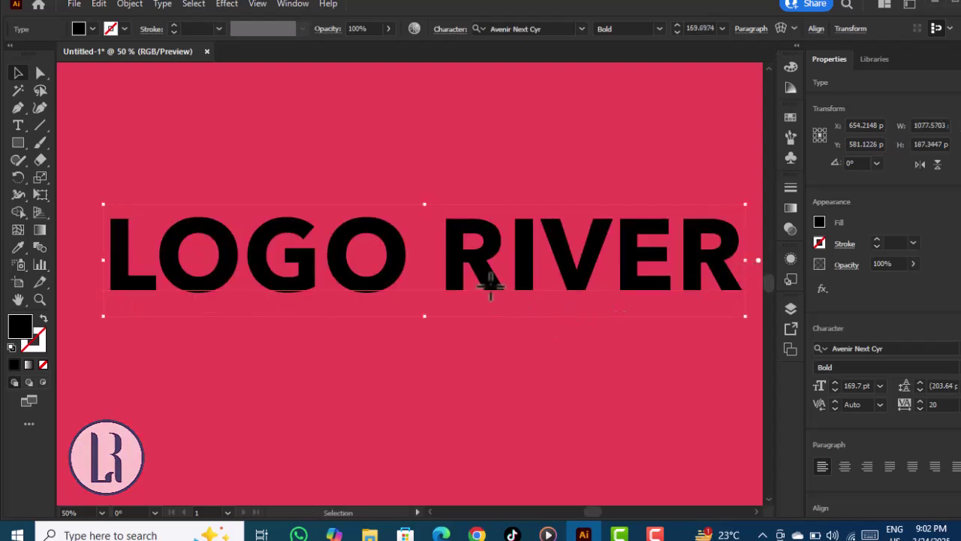
left_click_drag(490, 286, 482, 283)
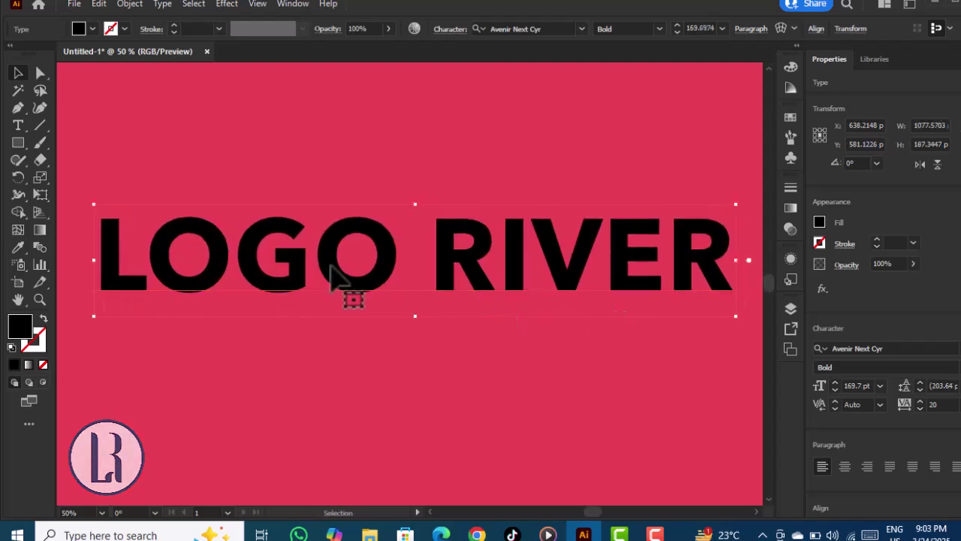
Remove the text fill and add a new stroke in the Appearance panel.
left_click(43, 365)
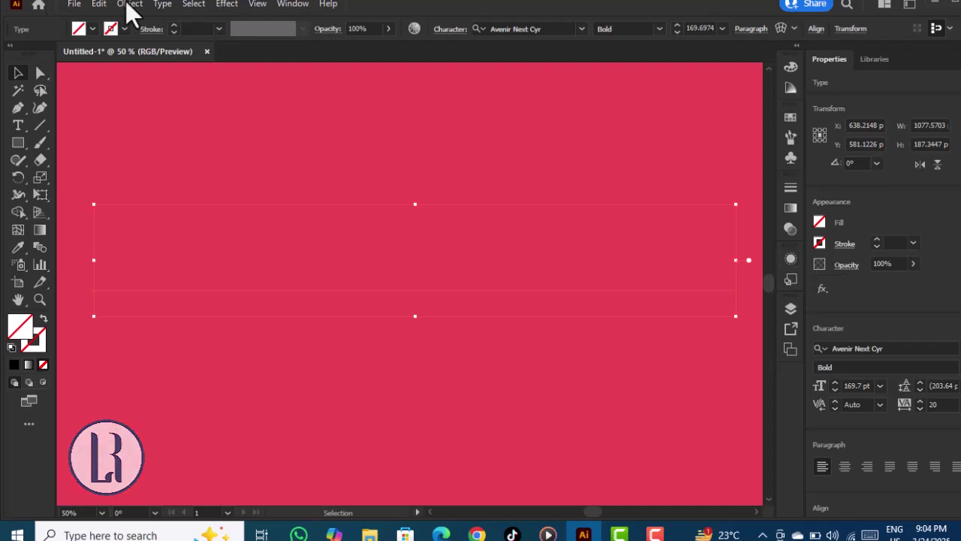
left_click(291, 6)
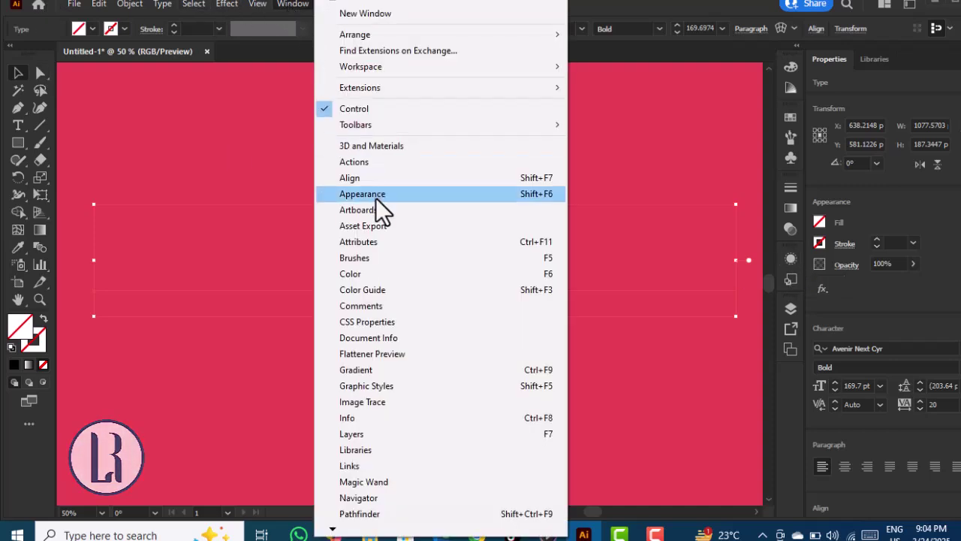
left_click(790, 259)
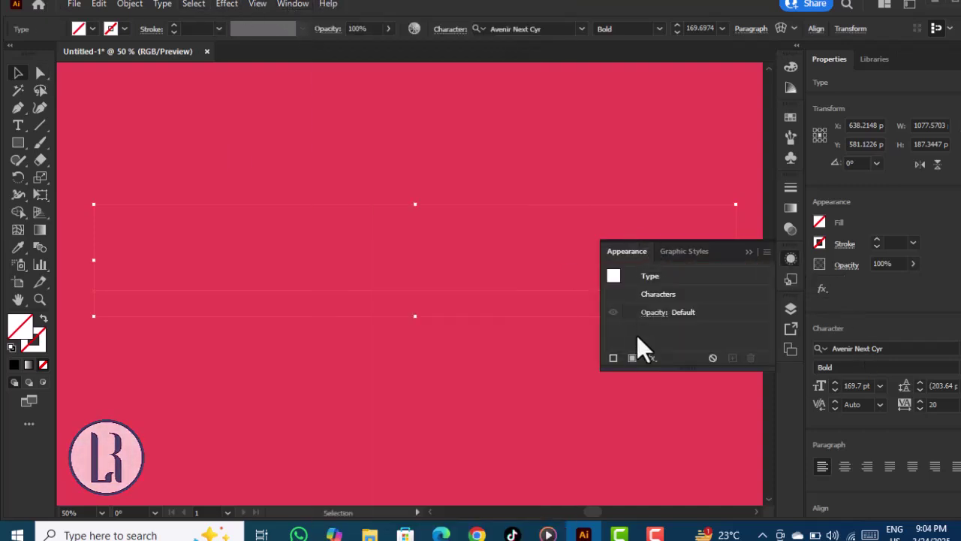
left_click(612, 360)
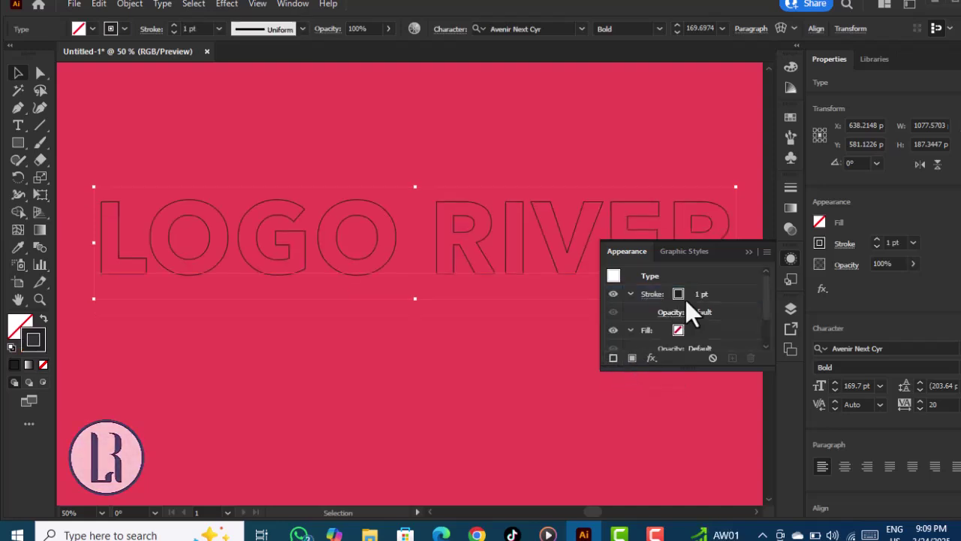
Make the new stroke 6 pt and white.
left_click(702, 294)
left_click(721, 294)
key("Up")
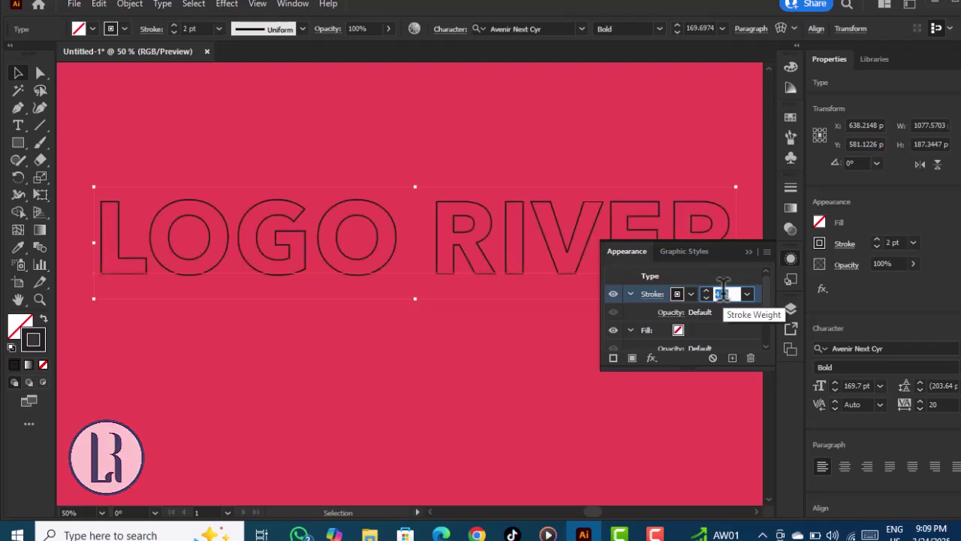
key("Up")
key("Up")
key("Up")
key("Up")
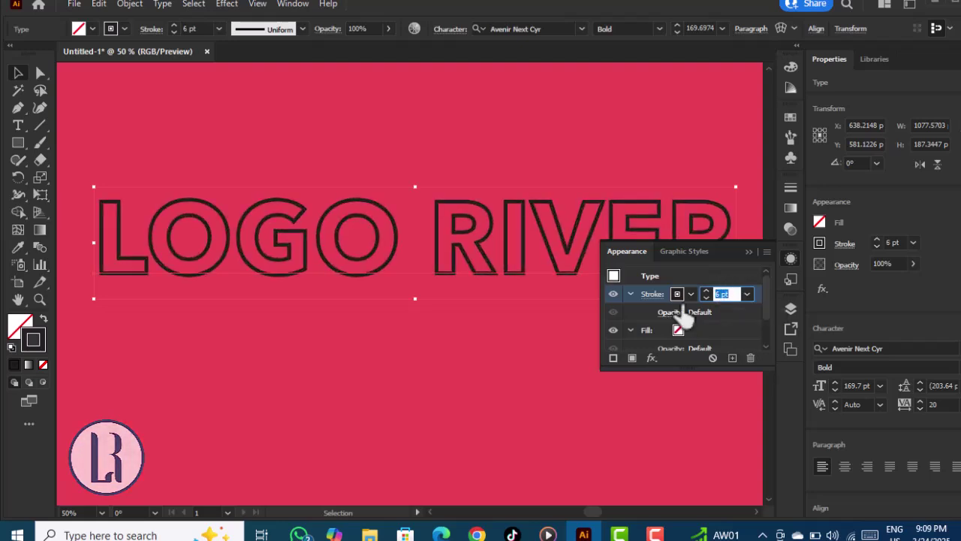
left_click(679, 294)
left_click(549, 316)
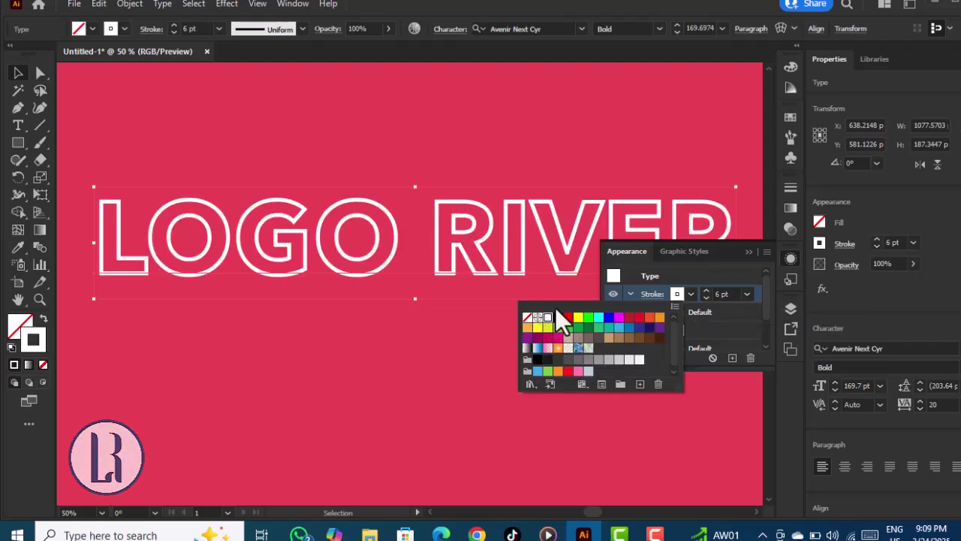
key("Escape")
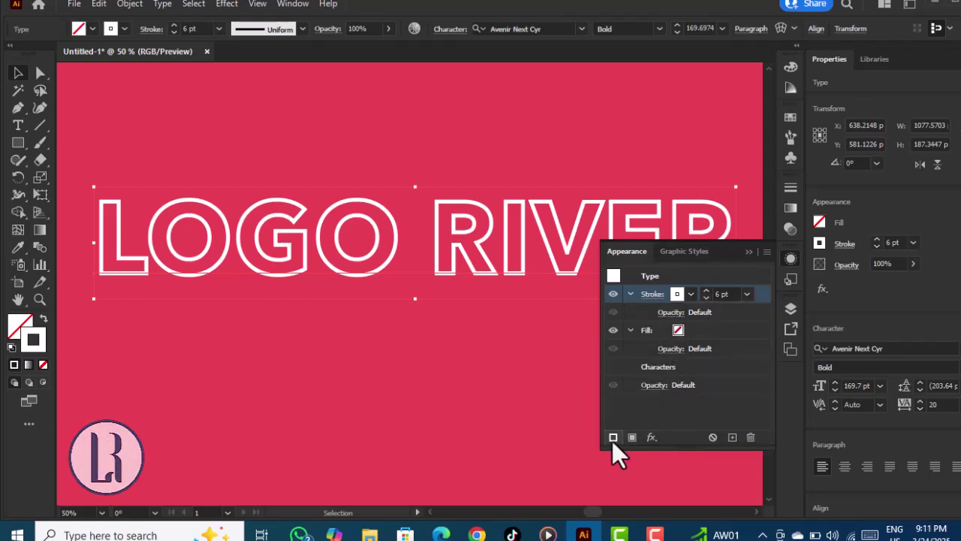
Add a second stroke beneath the white stroke and colour it dark red BC0210.
left_click(613, 438)
mouse_move(727, 329)
left_mouse_down()
mouse_move(730, 392)
mouse_move(731, 383)
left_mouse_up()
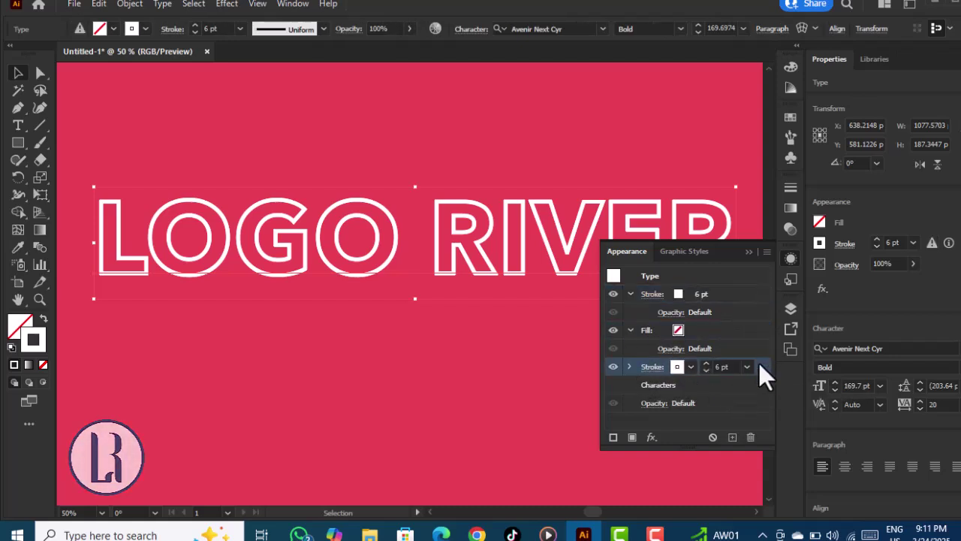
mouse_move(759, 362)
left_mouse_down()
mouse_move(748, 359)
mouse_move(738, 326)
mouse_move(717, 342)
left_mouse_up()
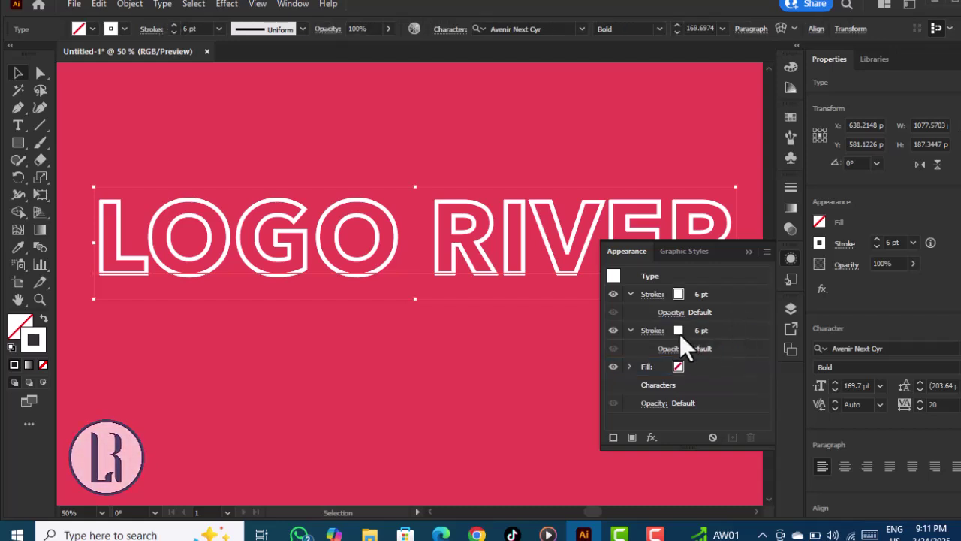
left_click(680, 334)
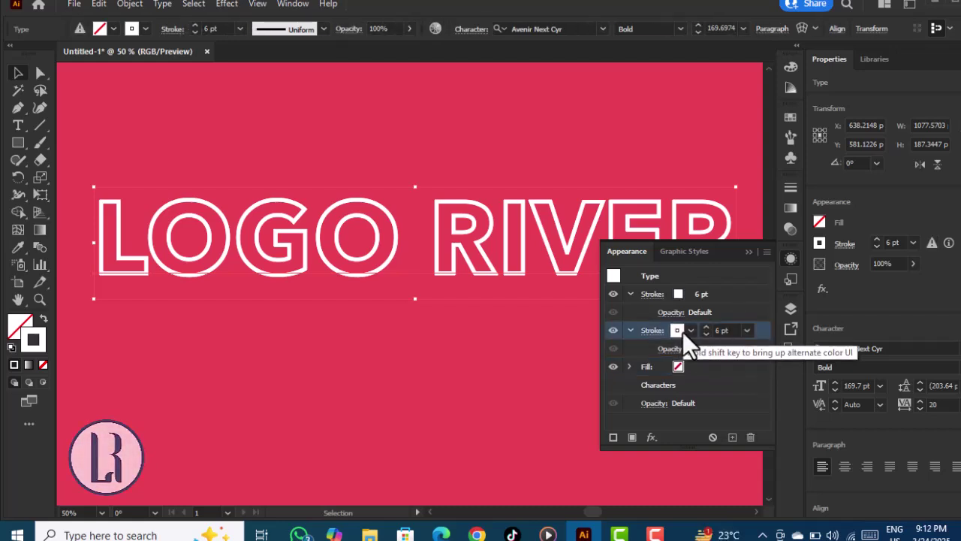
left_click(691, 331)
left_click(653, 356)
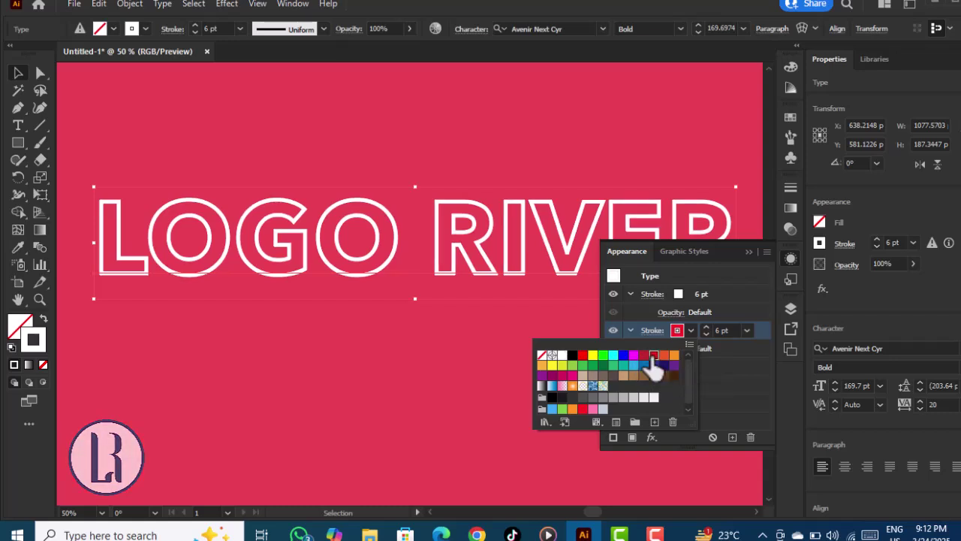
double_click(42, 342)
left_click(487, 214)
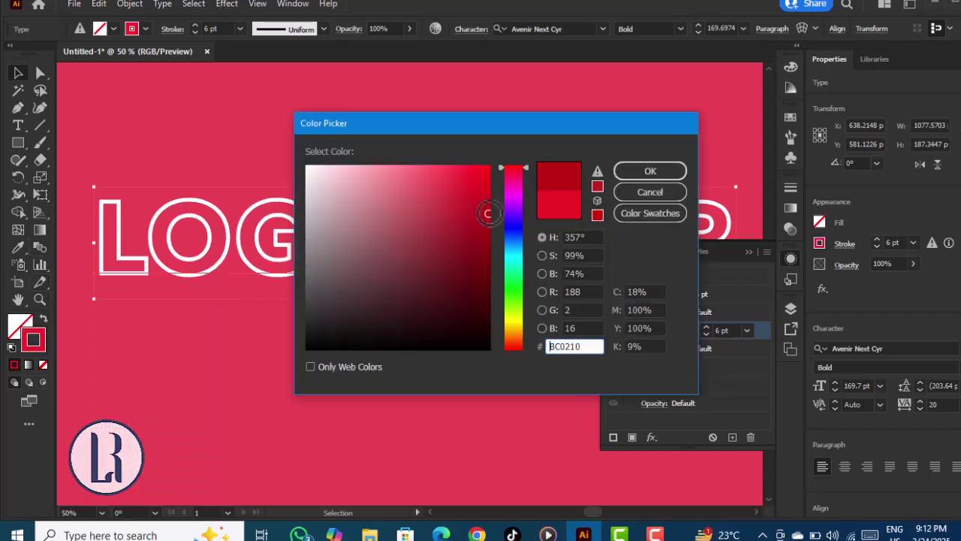
left_click(641, 169)
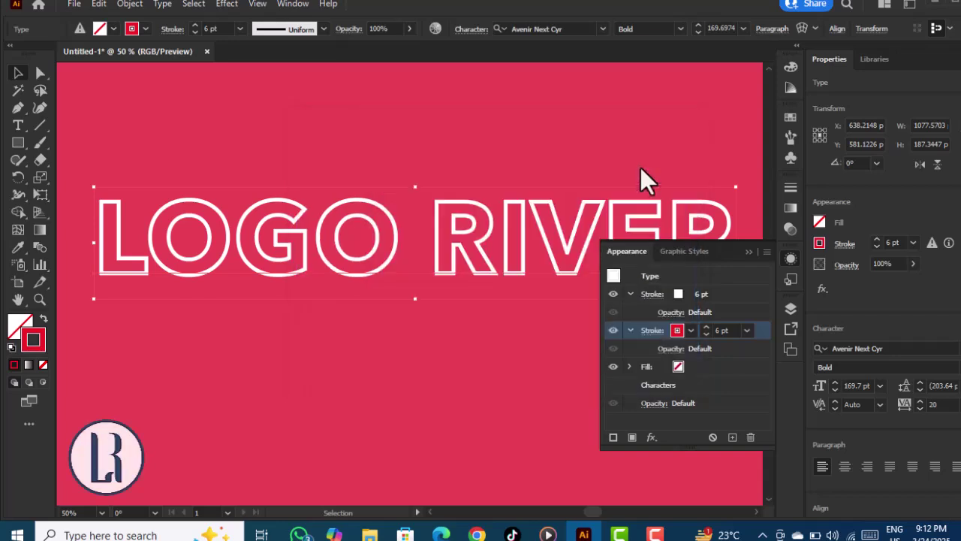
Apply a 1 px Transform effect with stacked offset copies to the second stroke.
left_click(234, 99)
left_click(227, 4)
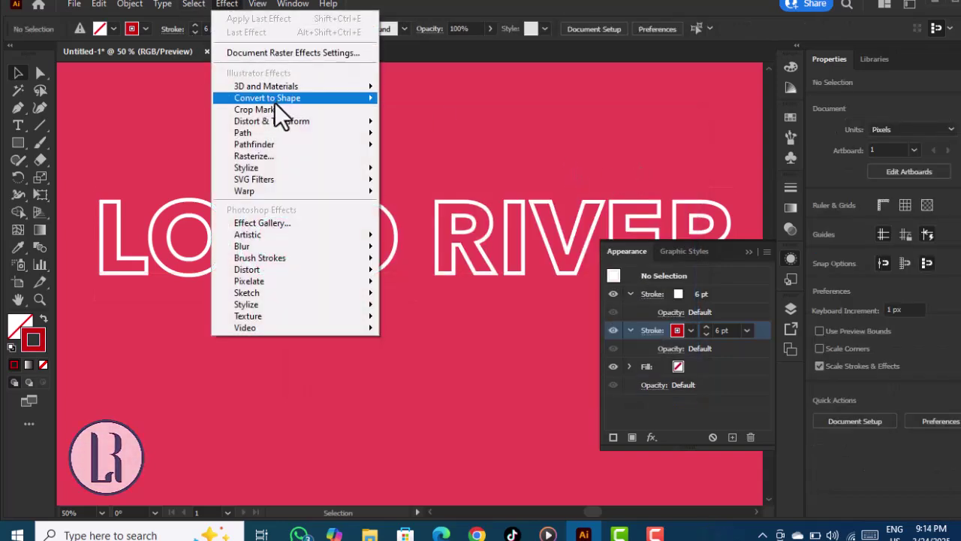
mouse_move(319, 121)
left_click(420, 170)
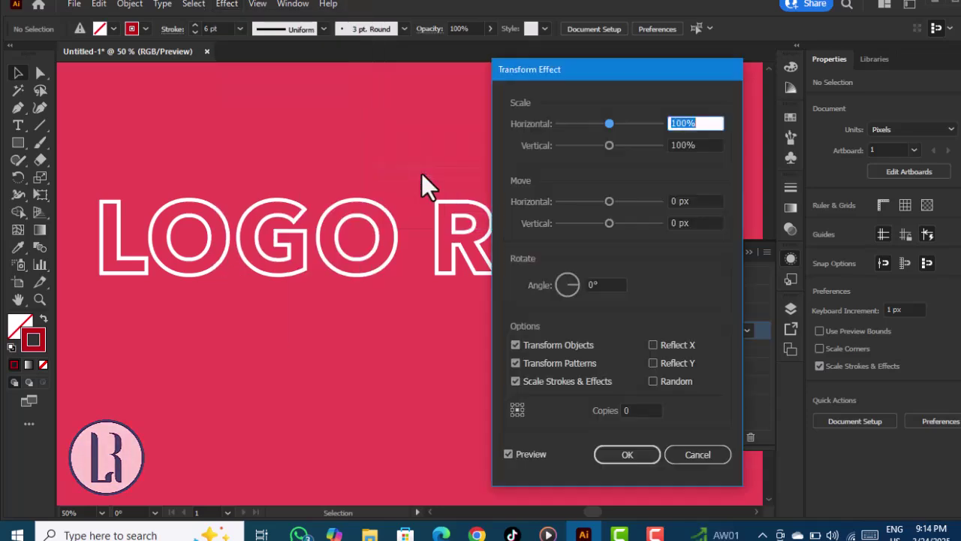
left_click(696, 201)
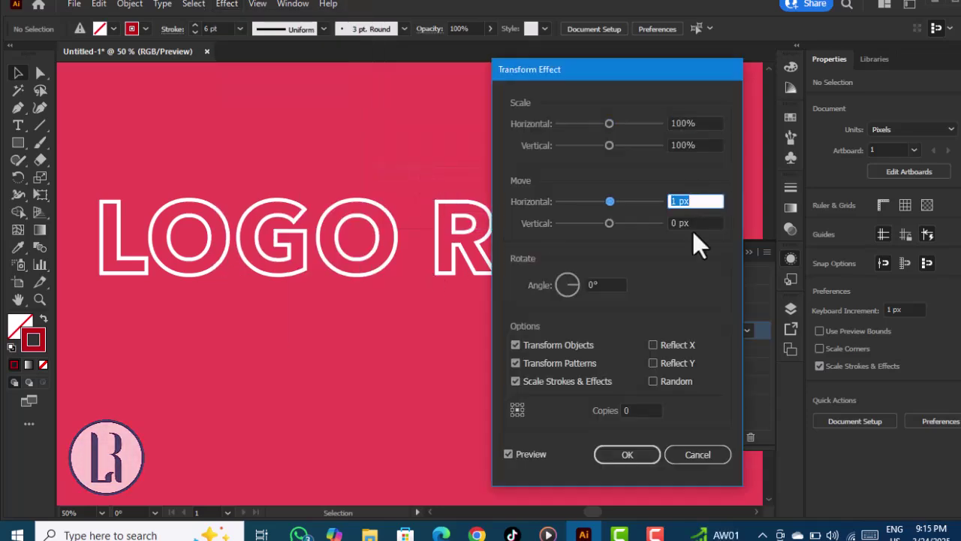
left_click(691, 223)
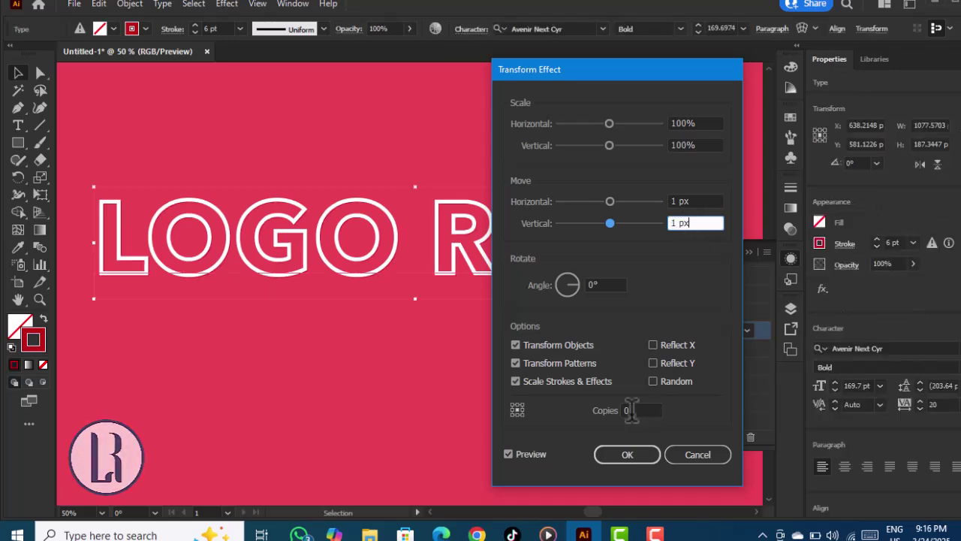
left_click(633, 410)
key("Up")
key("Up")
key("Up")
key("Up")
key("Up")
key("Up")
key("Up")
key("Up")
key("Up")
key("Up")
key("Up")
key("Up")
key("Up")
key("Up")
key("Up")
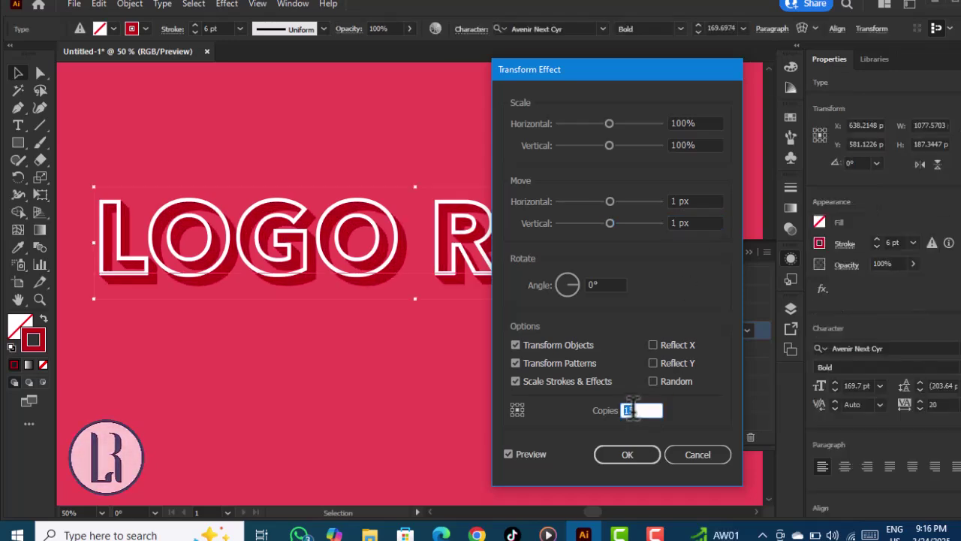
key("Down")
key("Down")
key("Down")
key("Down")
key("Down")
key("Down")
key("Down")
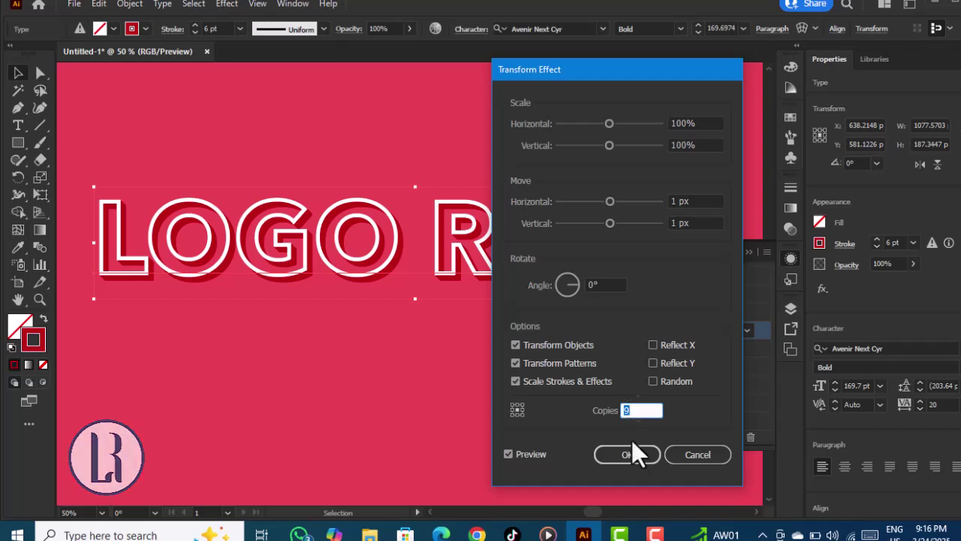
left_click(627, 454)
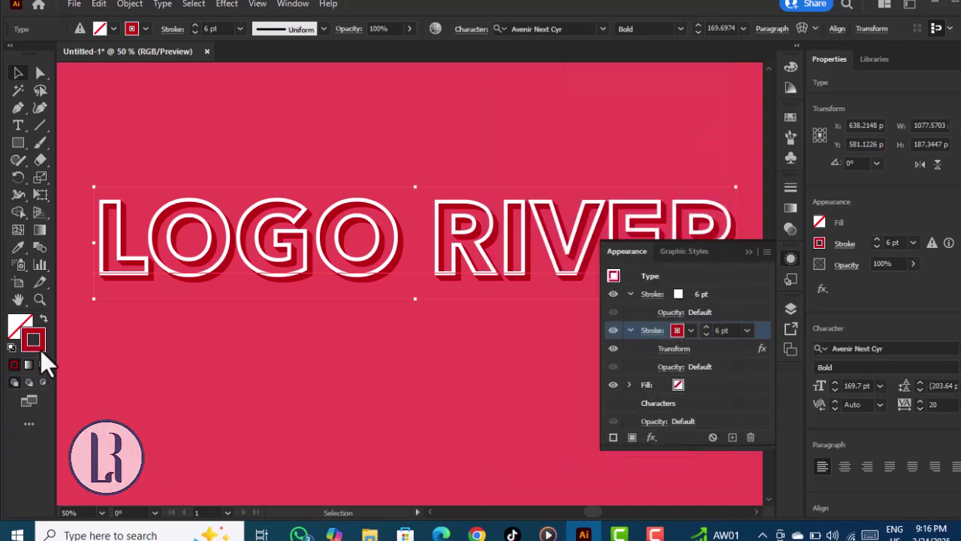
Recolour the shadow stroke to darker maroon 8C0314.
double_click(41, 350)
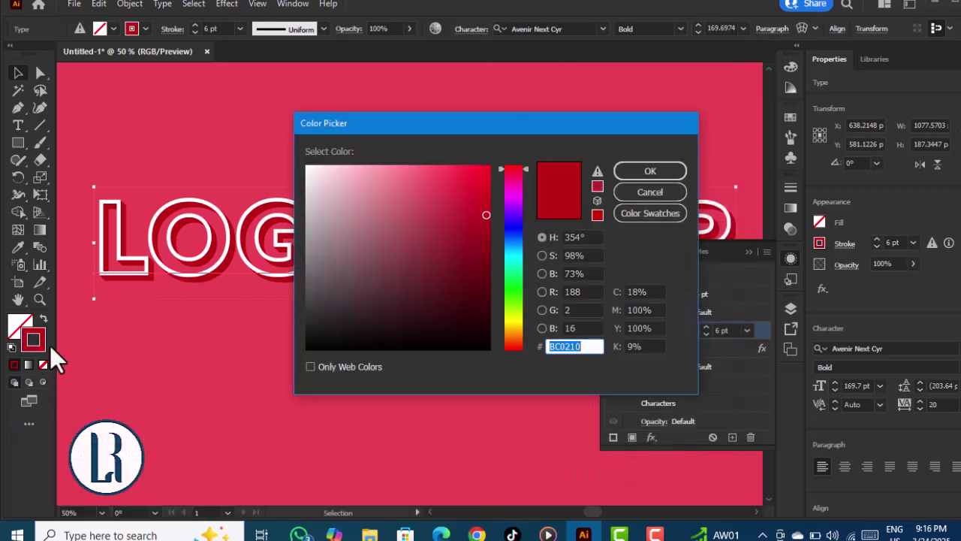
left_click(486, 248)
left_click(638, 171)
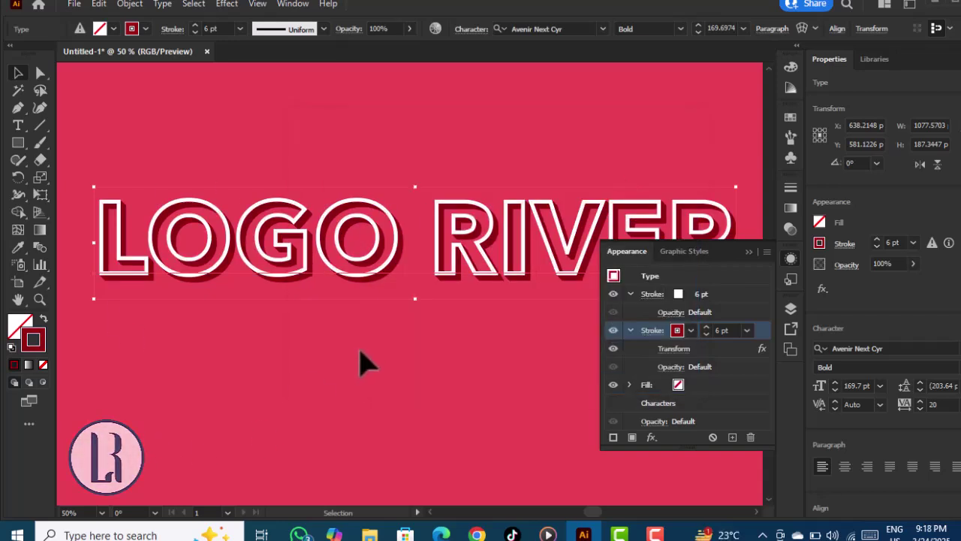
Duplicate the shadow stroke below the fill, make it black with 19 Transform copies.
left_click(729, 437)
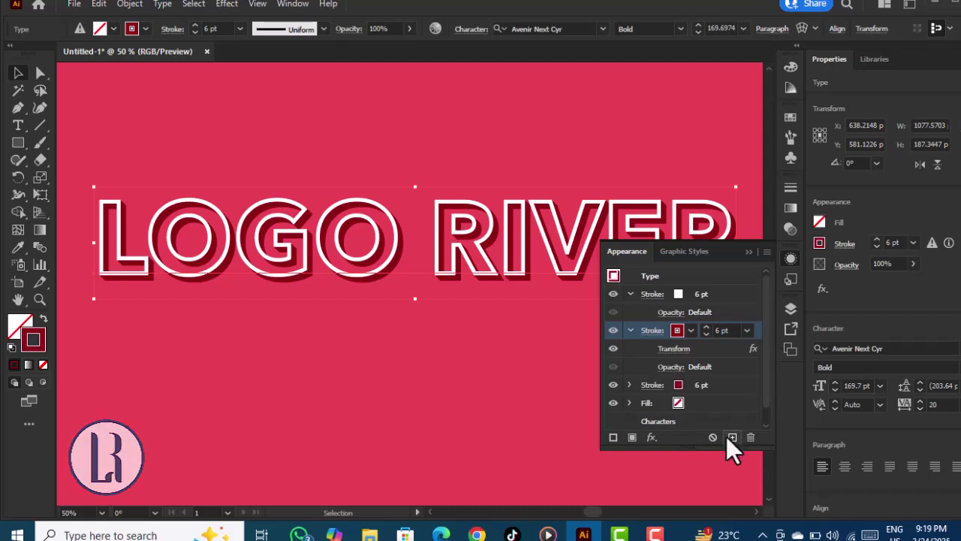
scroll(730, 368, "down", 1)
mouse_move(731, 368)
left_mouse_down()
mouse_move(729, 392)
mouse_move(706, 397)
left_mouse_up()
left_click(686, 385)
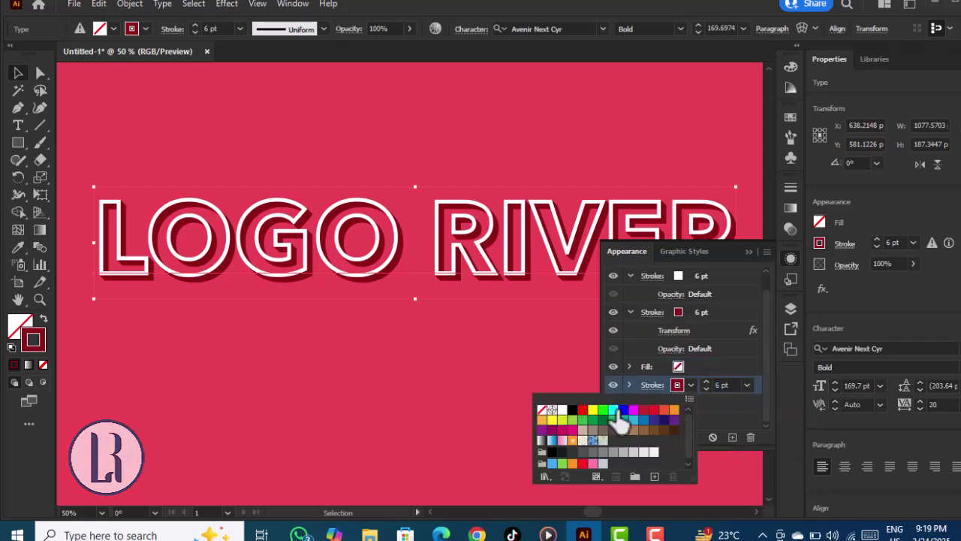
left_click(574, 413)
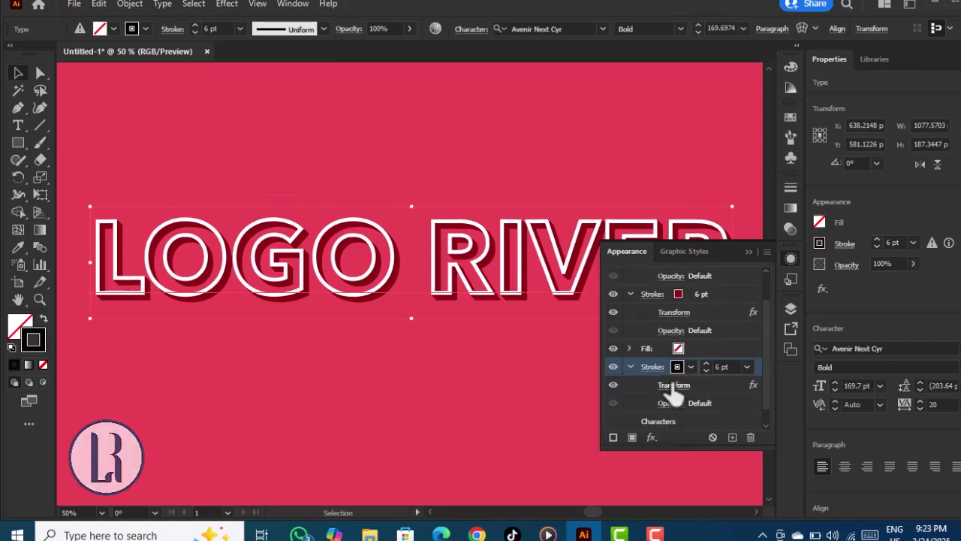
left_click(673, 384)
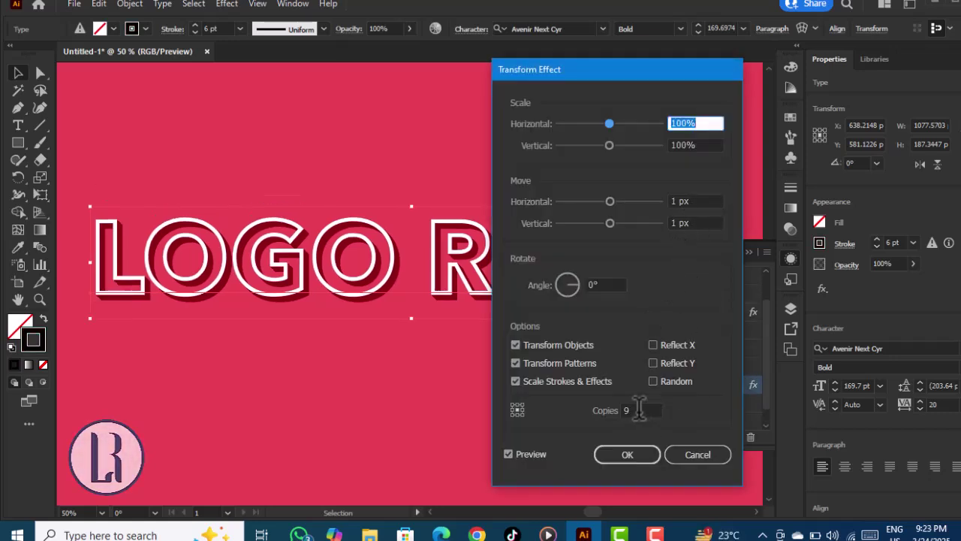
left_click(638, 408)
key("Up")
key("Up")
key("Up")
key("Up")
key("Up")
key("Up")
key("Up")
key("Up")
key("Up")
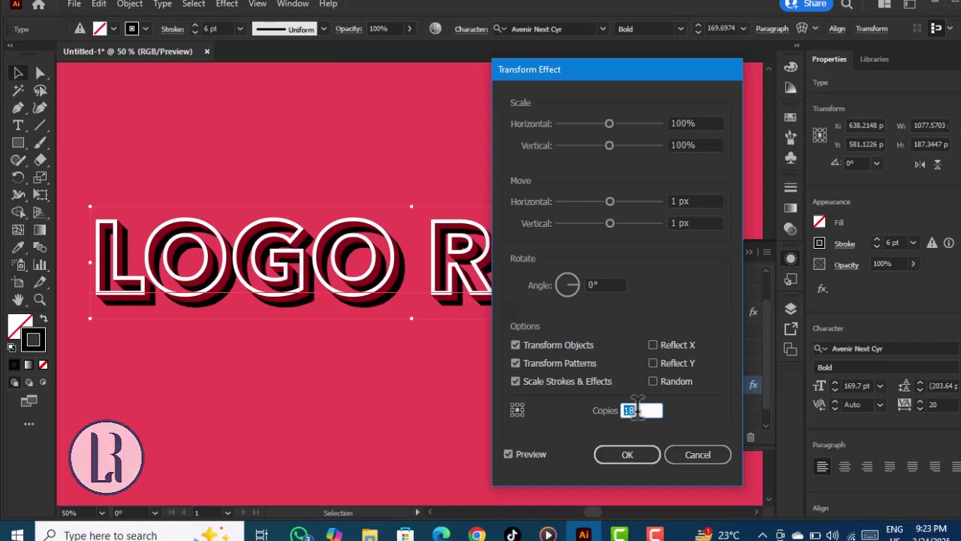
key("Up")
left_click(632, 453)
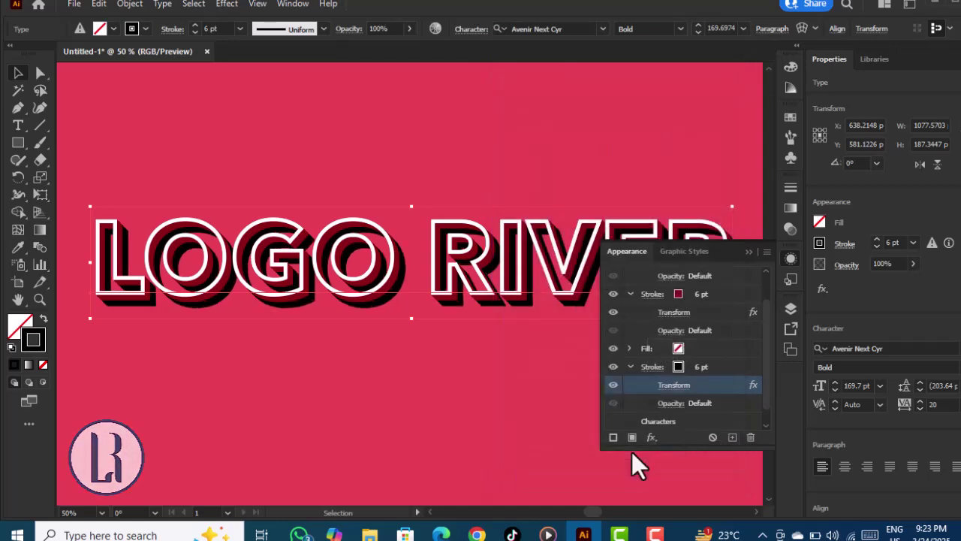
Duplicate the black stroke and colour the new lower copy very dark red.
left_click(733, 437)
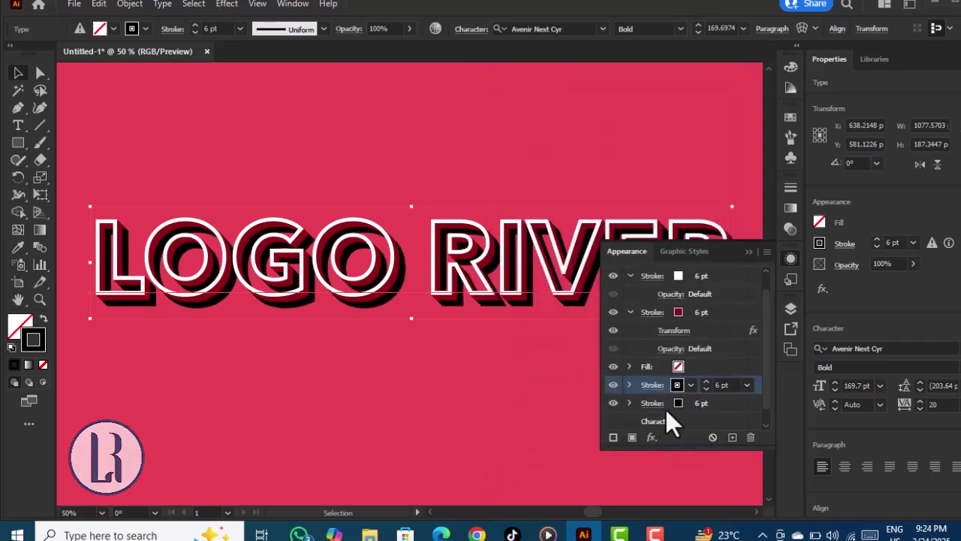
left_click(710, 406)
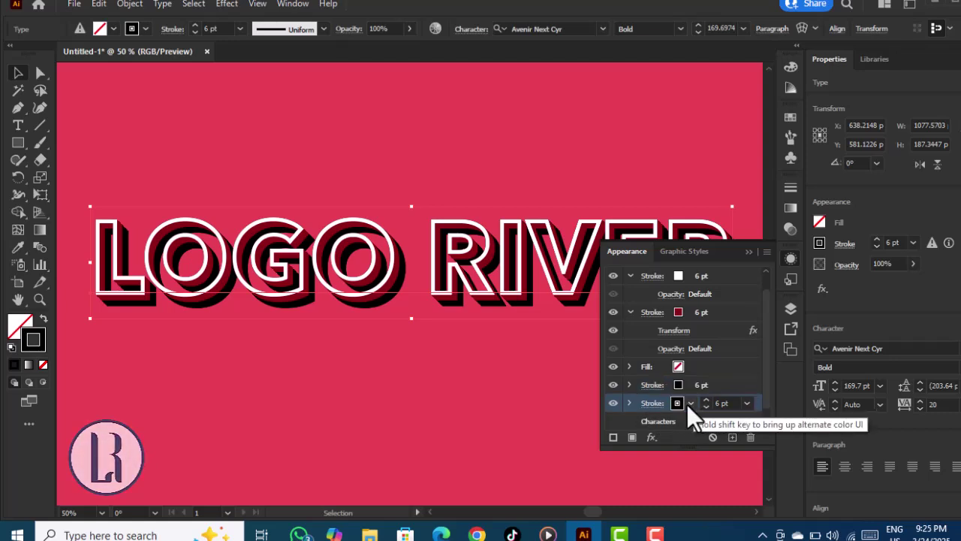
left_click(689, 404)
left_click(41, 349)
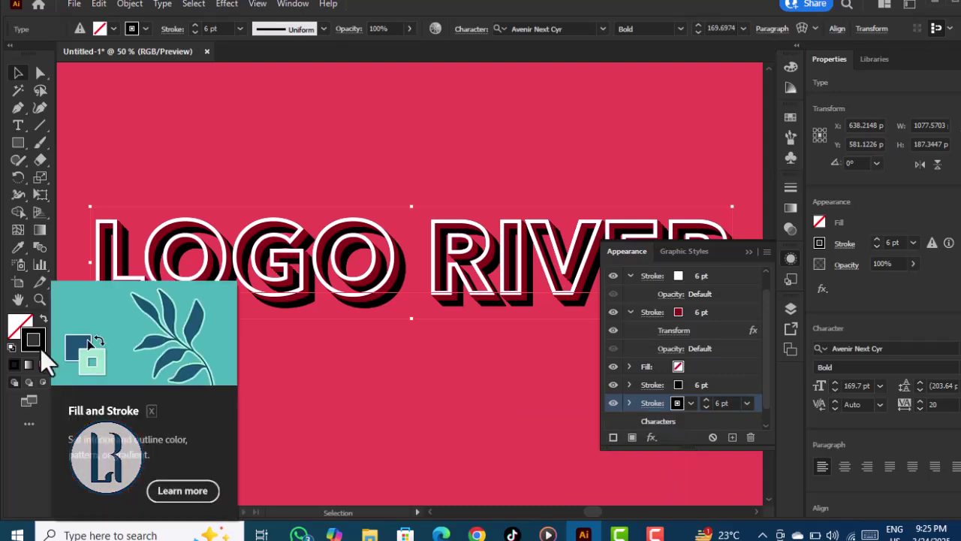
double_click(43, 347)
left_click(484, 302)
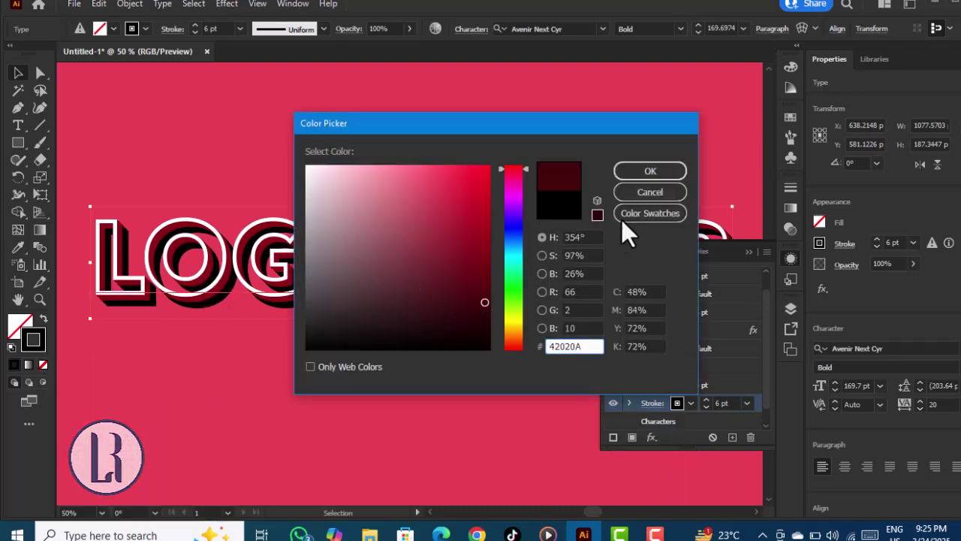
left_click(643, 171)
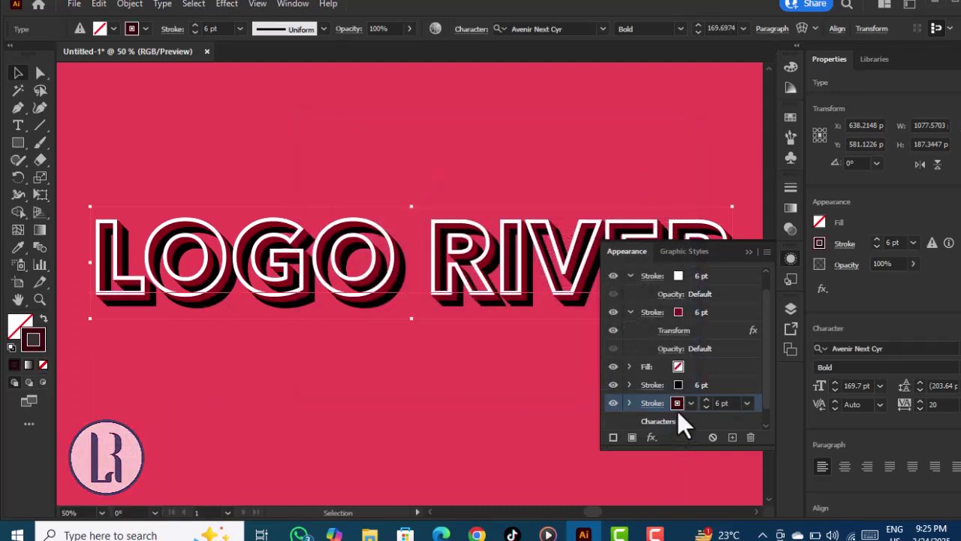
Set the new stroke's Transform effect to 23 copies.
scroll(677, 411, "down", 1)
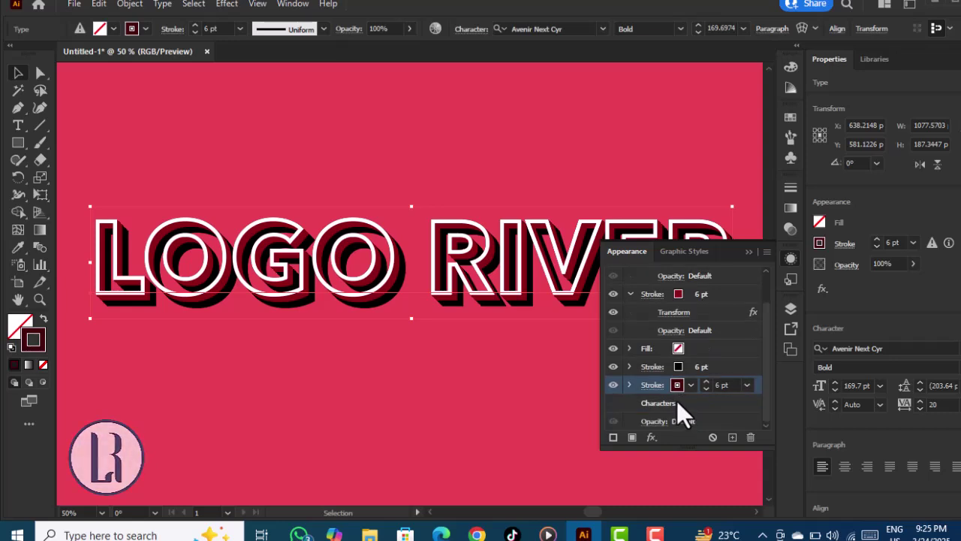
key("ctrl+shift+e")
left_click(677, 407)
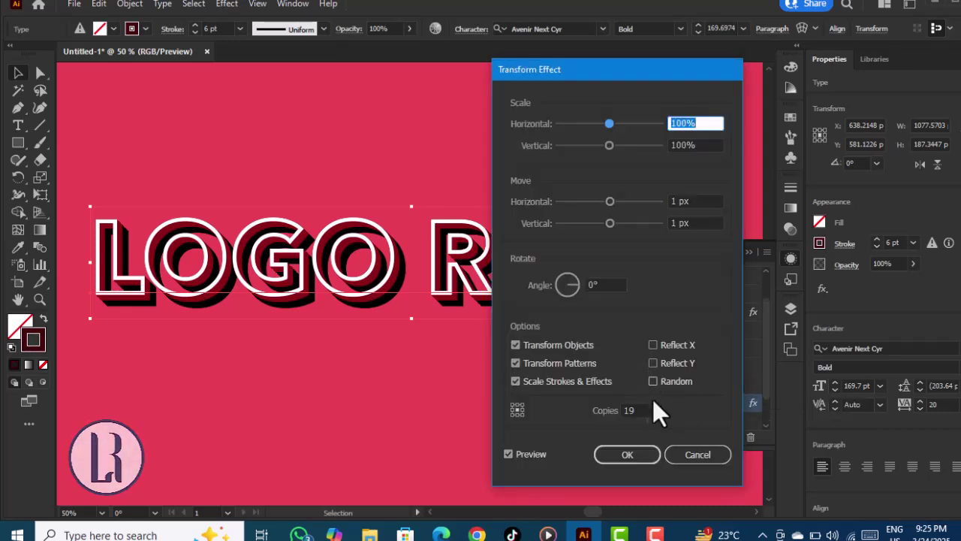
left_click(637, 410)
key("Up")
key("Up")
key("Up")
key("Up")
key("Up")
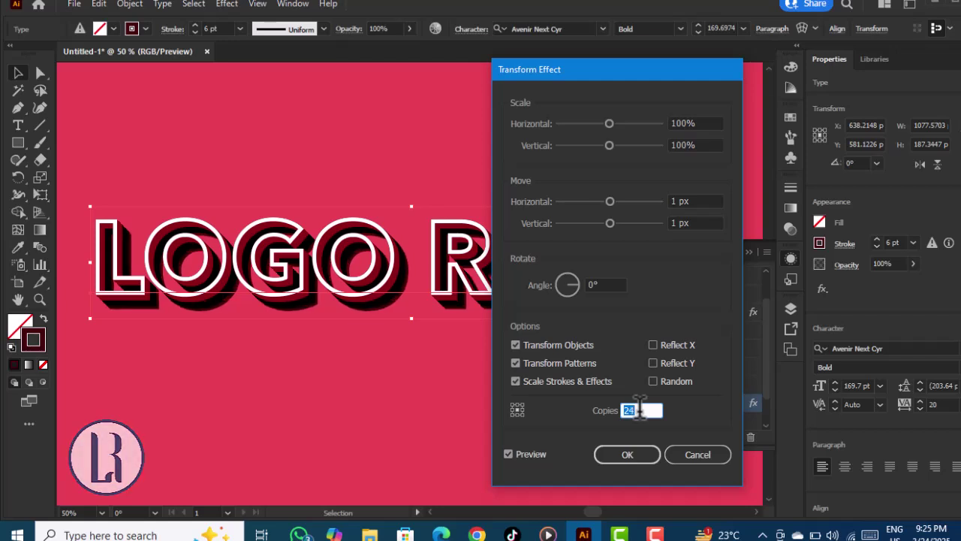
key("Down")
left_click(627, 454)
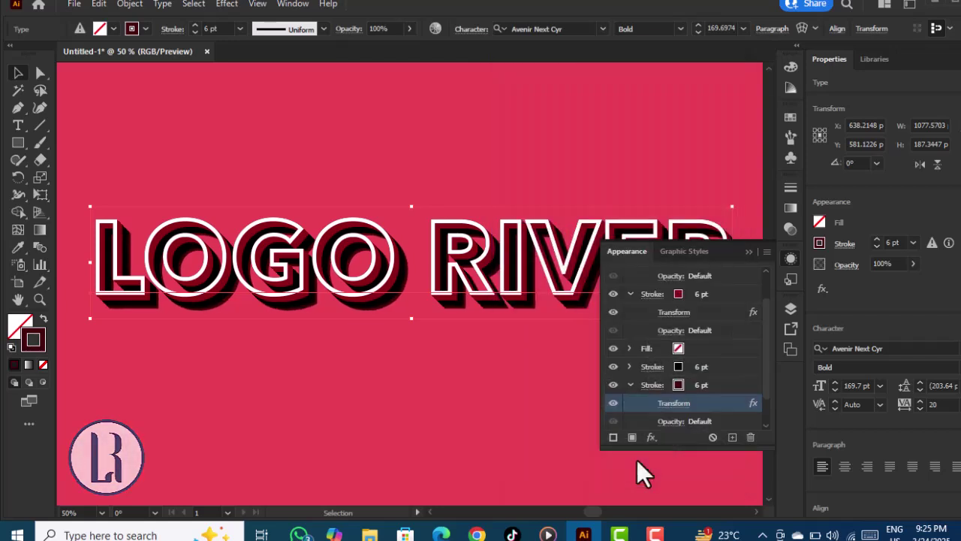
Fine-tune the new stroke's colour to 7F051A.
double_click(43, 347)
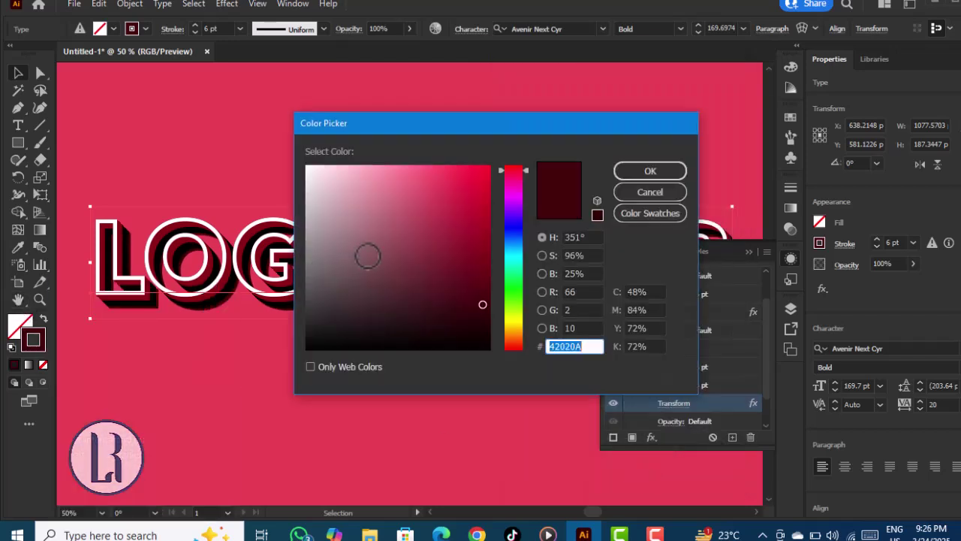
left_click(481, 268)
left_click(482, 257)
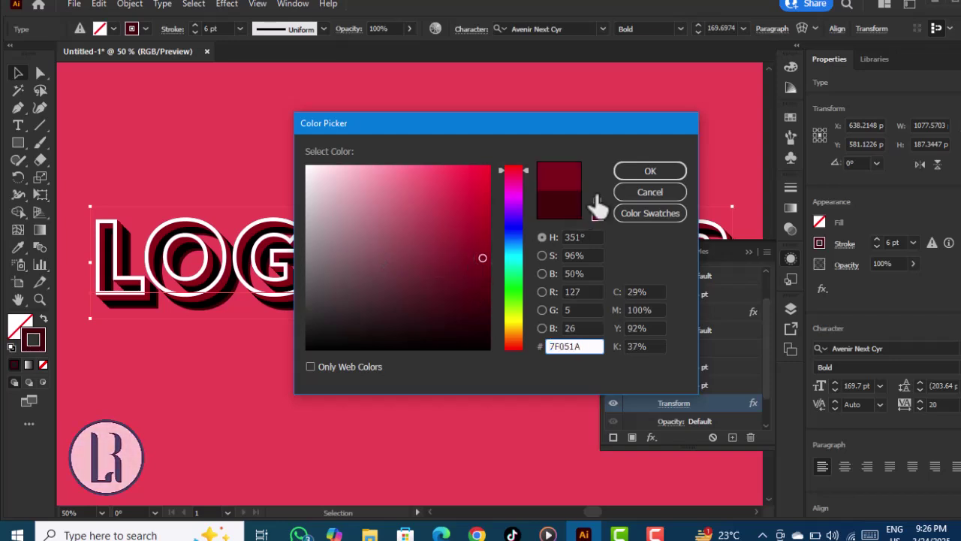
left_click(622, 171)
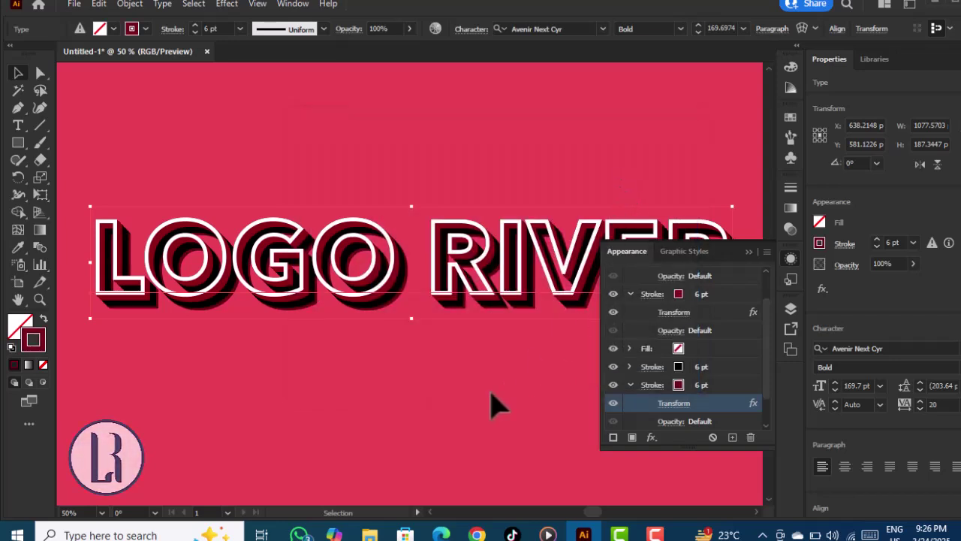
Duplicate the dark red shadow stroke and colour the copy bright red EF0739.
left_click(654, 385)
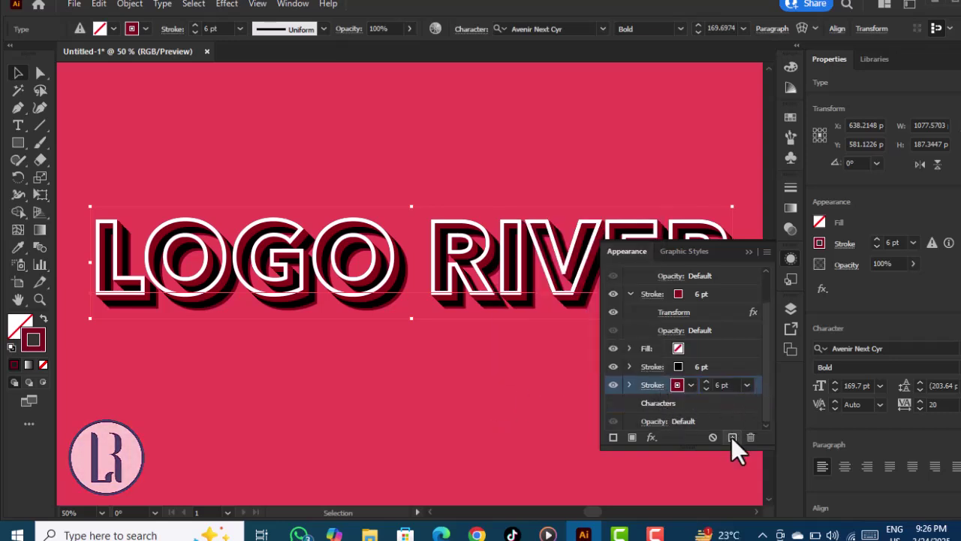
left_click(731, 437)
left_click(630, 386)
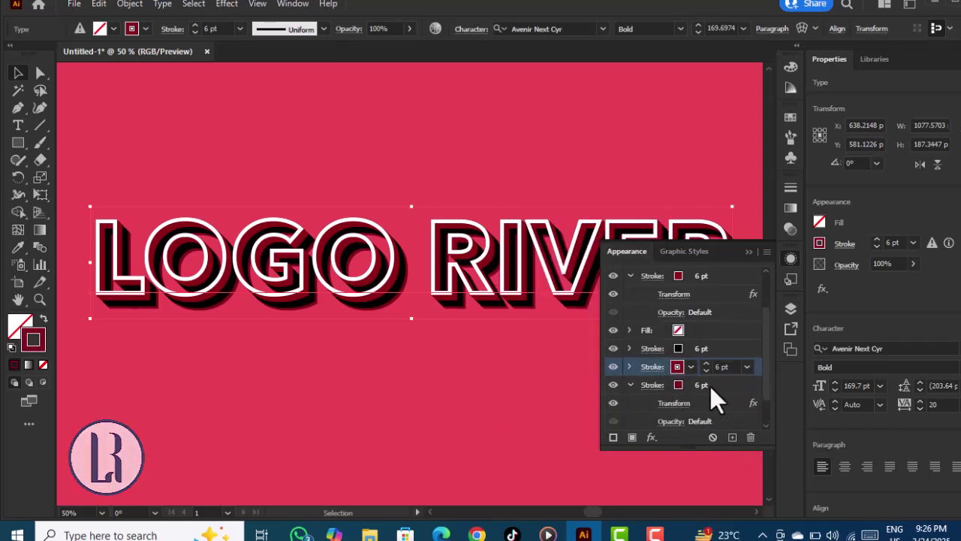
left_click(711, 386)
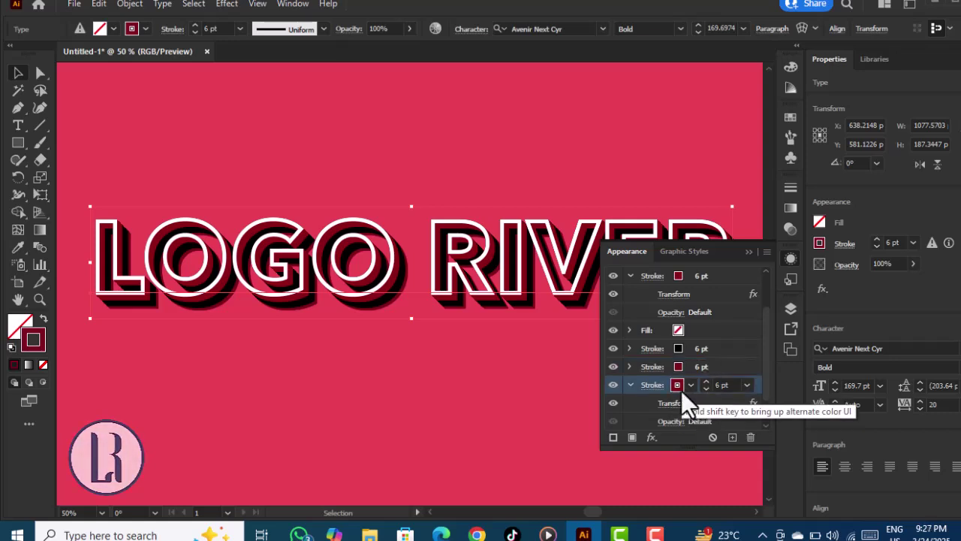
left_click(679, 389)
double_click(43, 345)
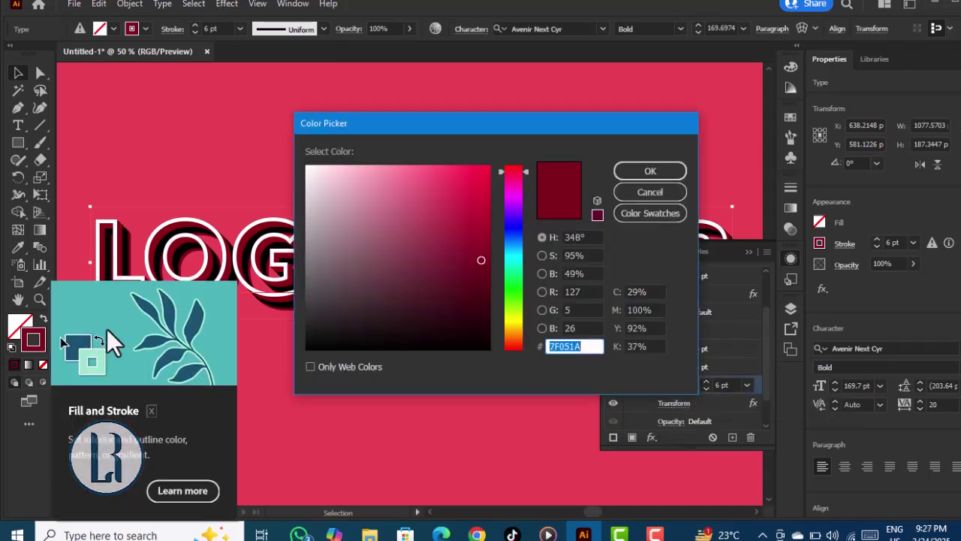
left_click(485, 176)
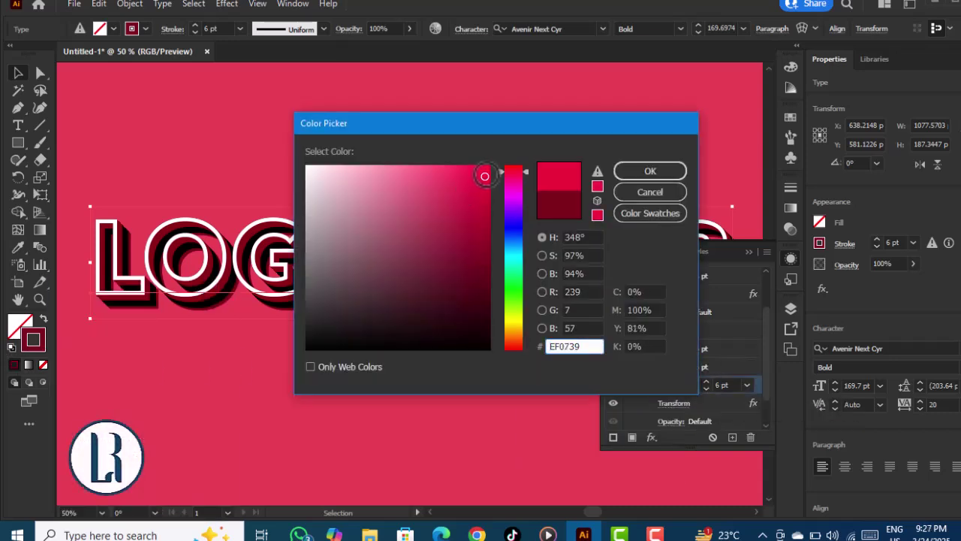
left_click(631, 173)
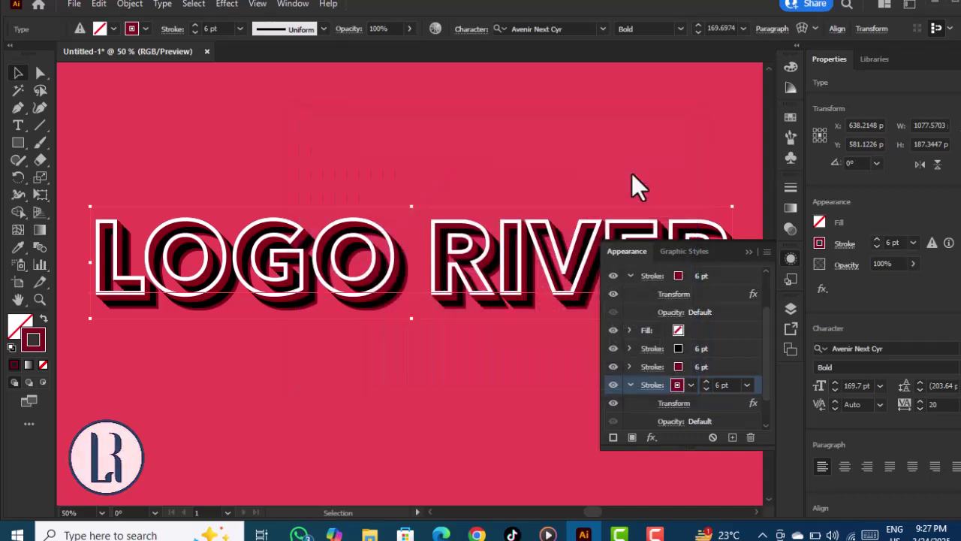
Set the copy's Transform effect to 1 px move with 46 copies.
left_click(675, 404)
left_click(635, 409)
double_click(635, 410)
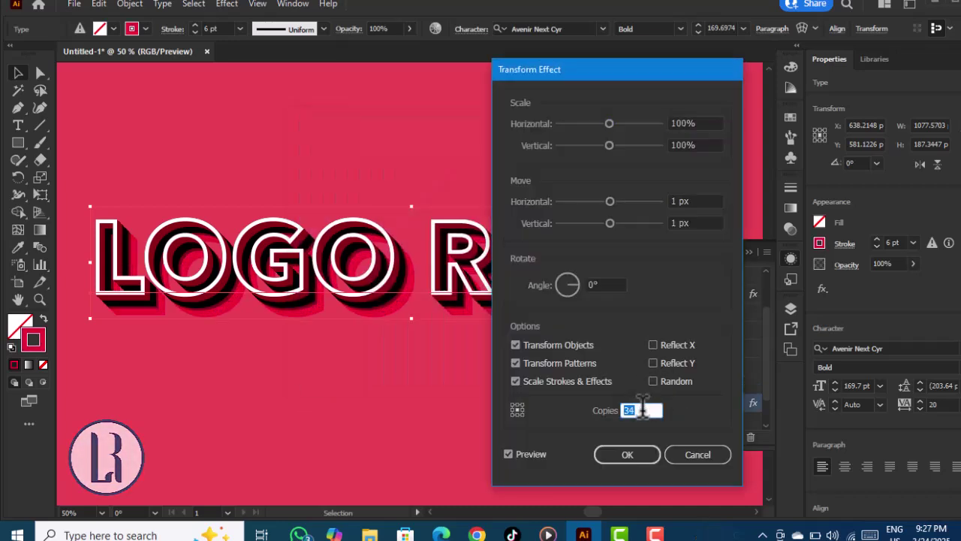
scroll(642, 409, "up", 12)
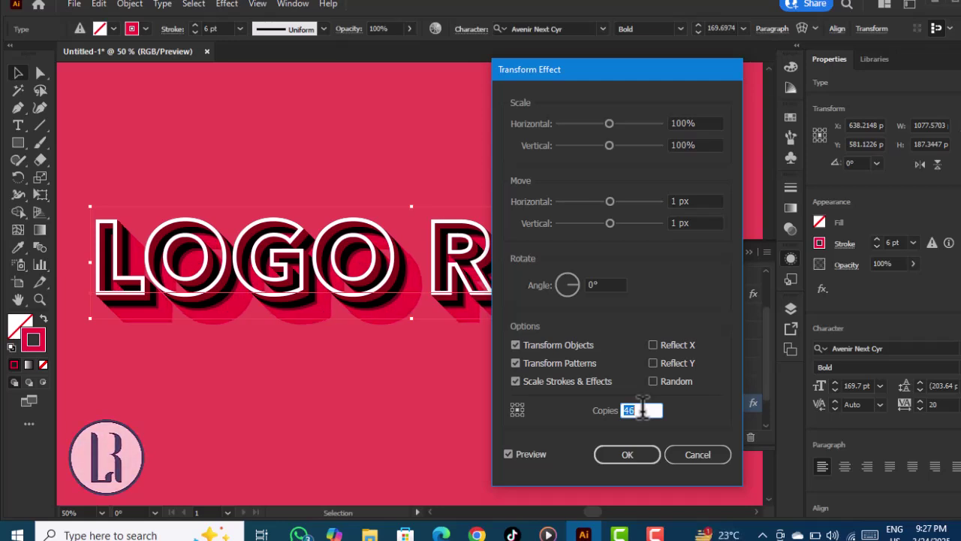
left_click(627, 455)
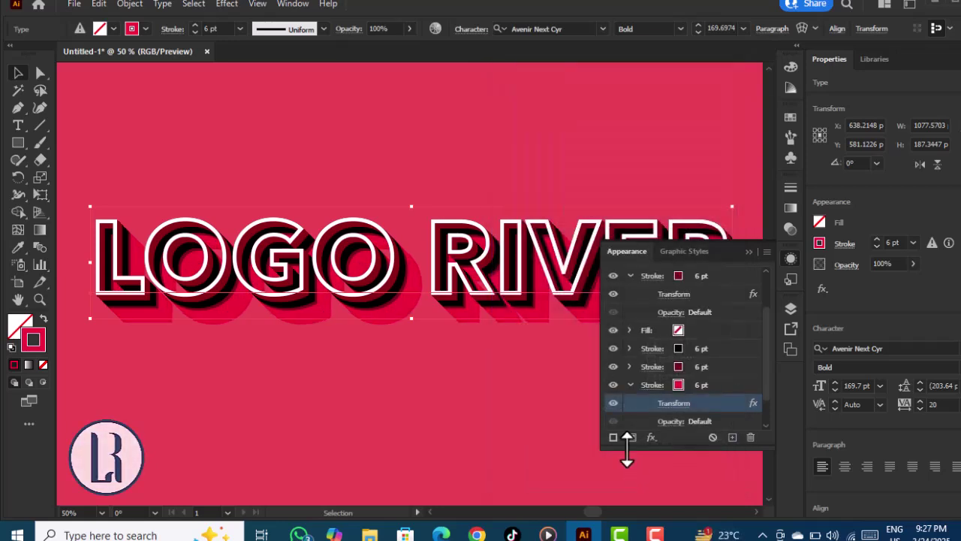
Recolour the bottom stroke to red D30918.
left_click(677, 386)
left_click(678, 386)
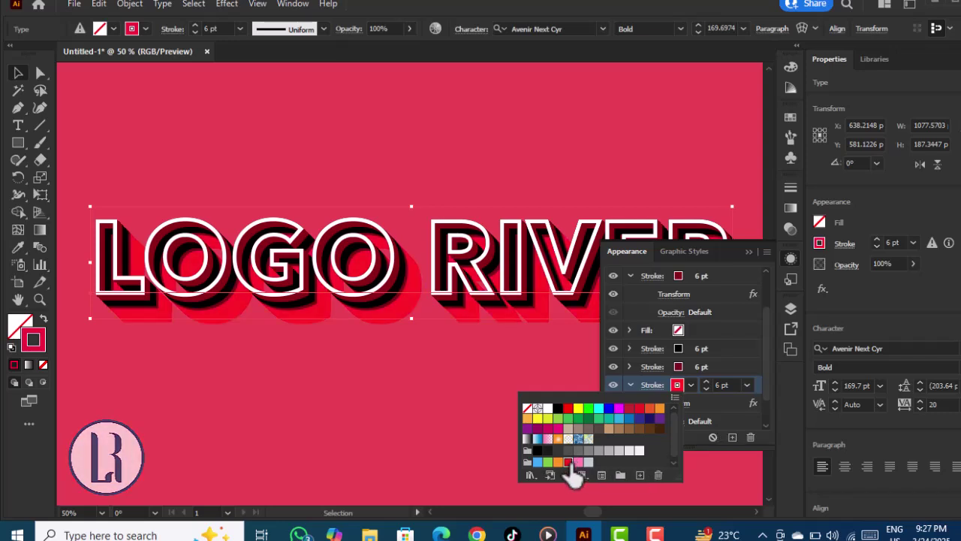
double_click(42, 348)
left_click(482, 197)
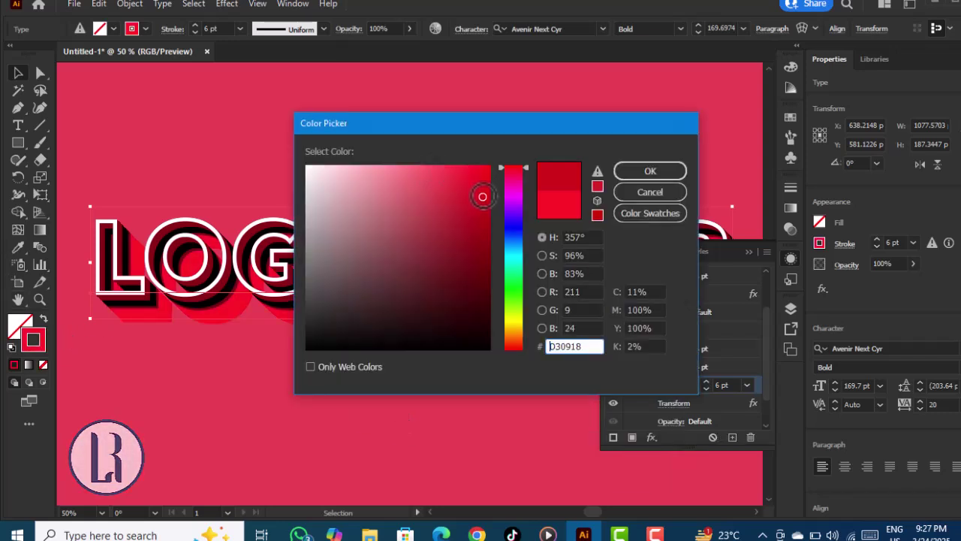
left_click(650, 171)
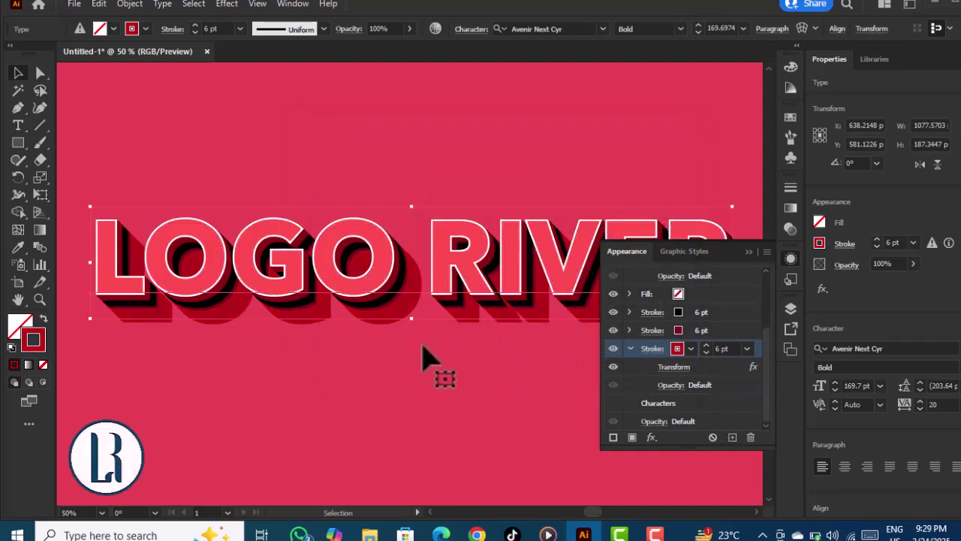
Try green, blue, yellow and several dotted and diamond pattern swatches as the letter fill.
scroll(727, 337, "up", 3)
scroll(726, 337, "up", 2)
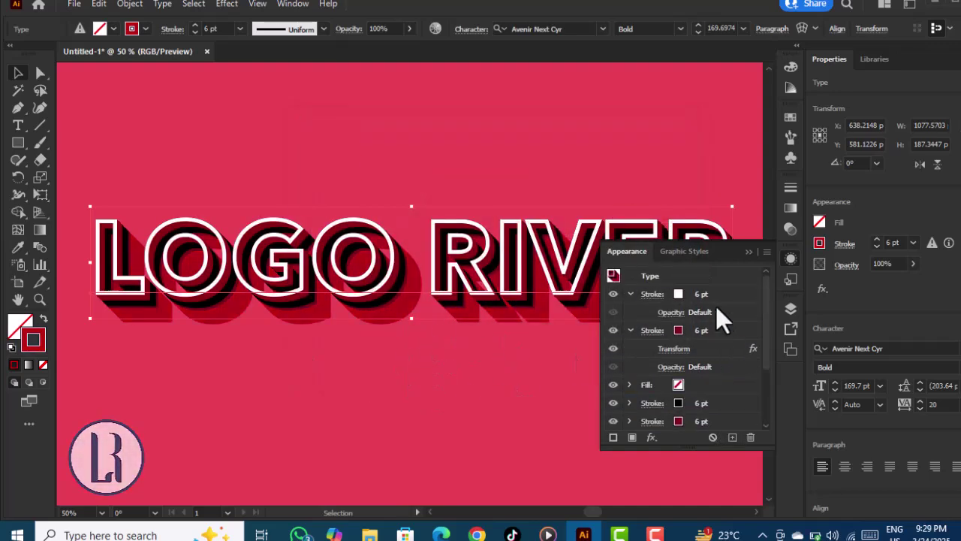
left_click(679, 384)
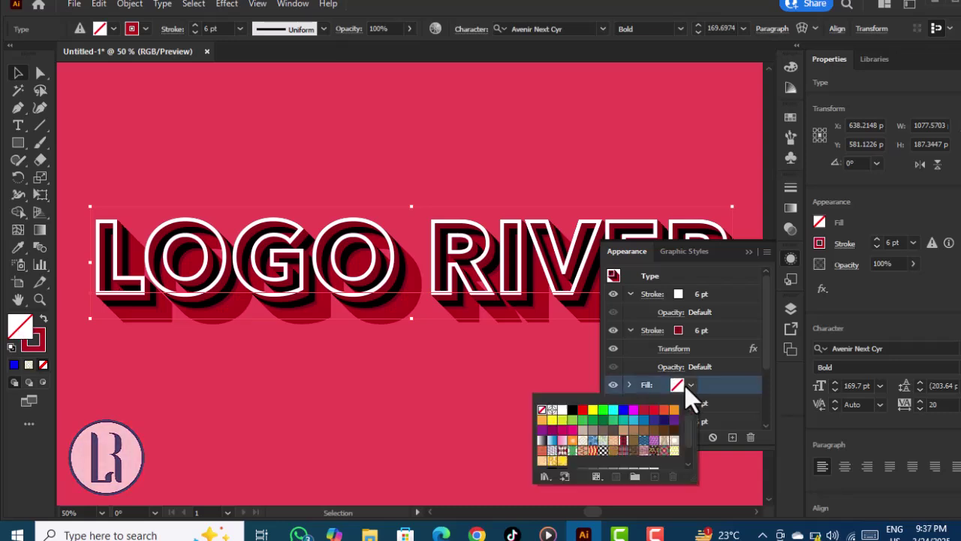
left_click(603, 410)
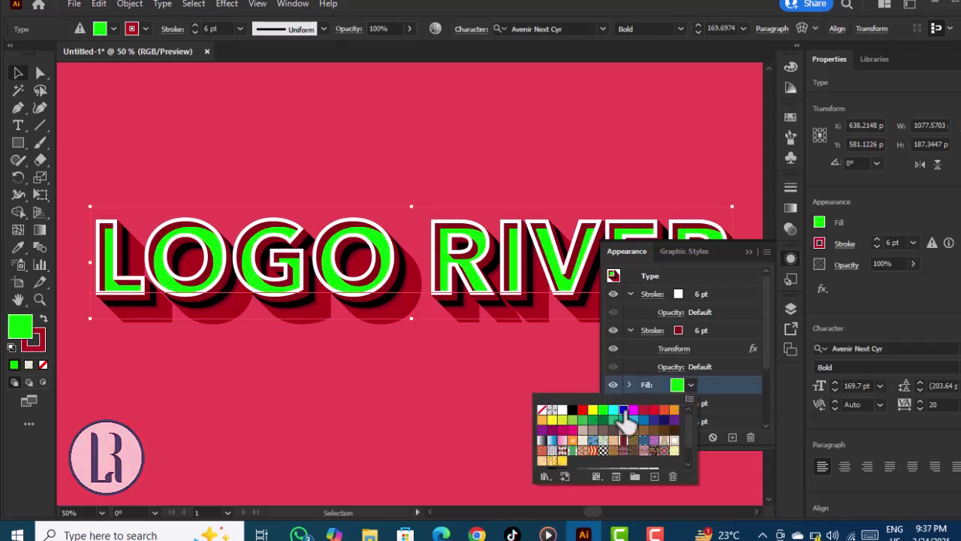
left_click(623, 409)
left_click(562, 420)
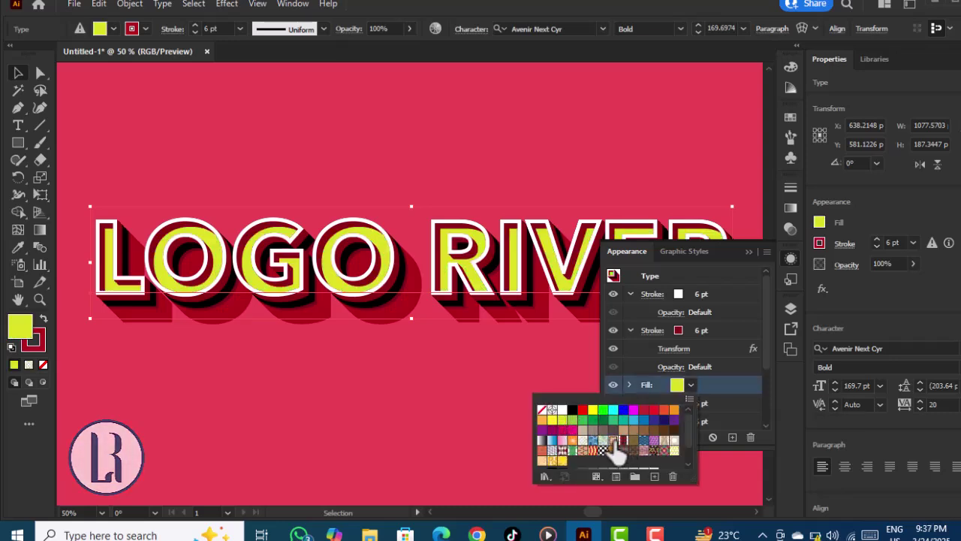
left_click(622, 441)
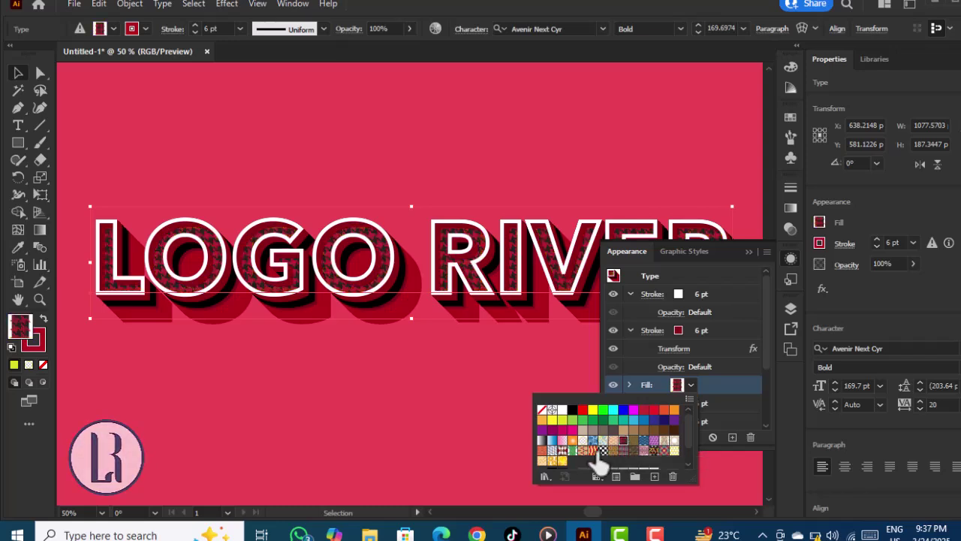
left_click(593, 450)
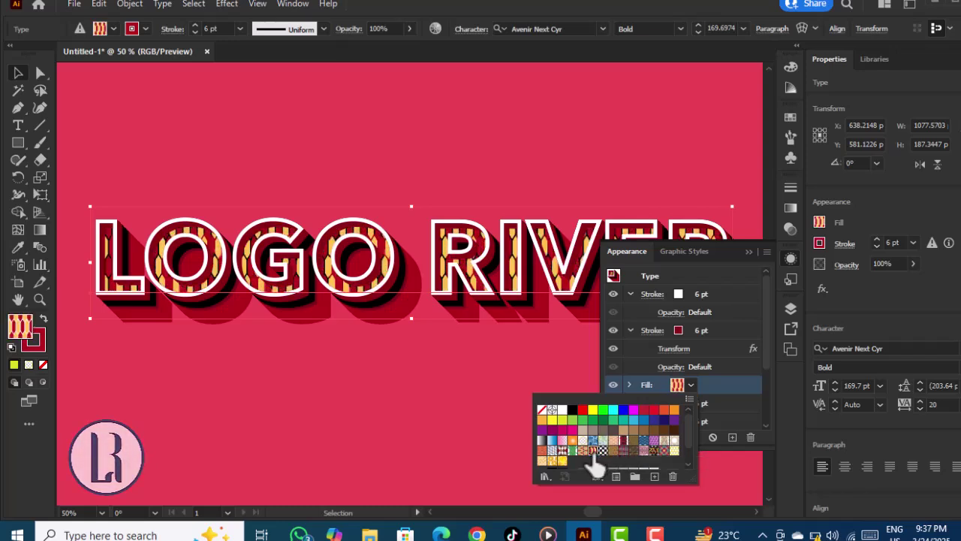
left_click(564, 455)
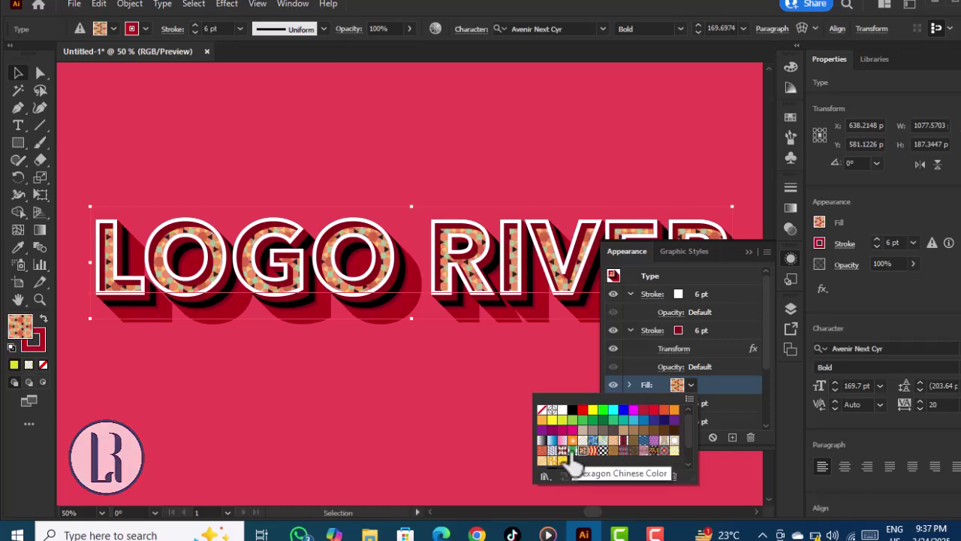
left_click(553, 452)
left_click(554, 456)
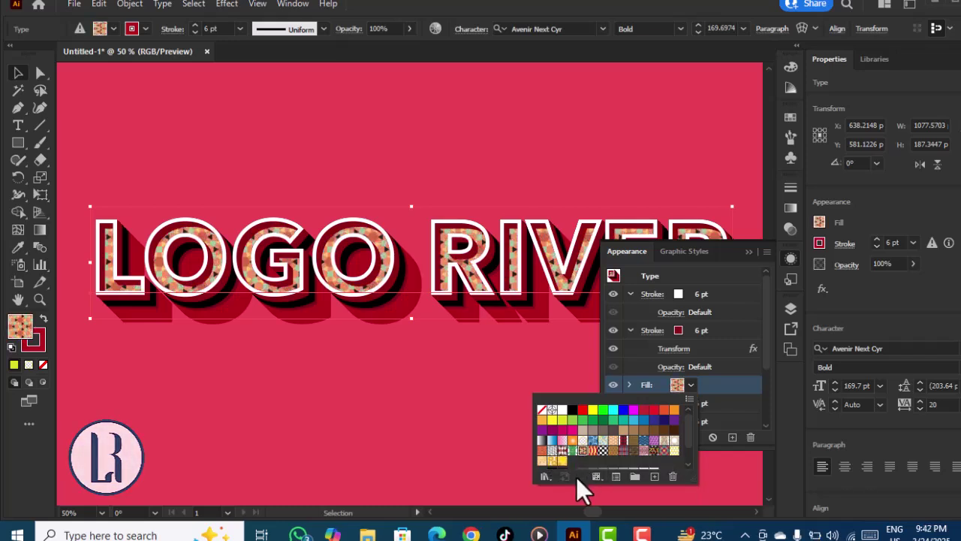
key("ctrl+z")
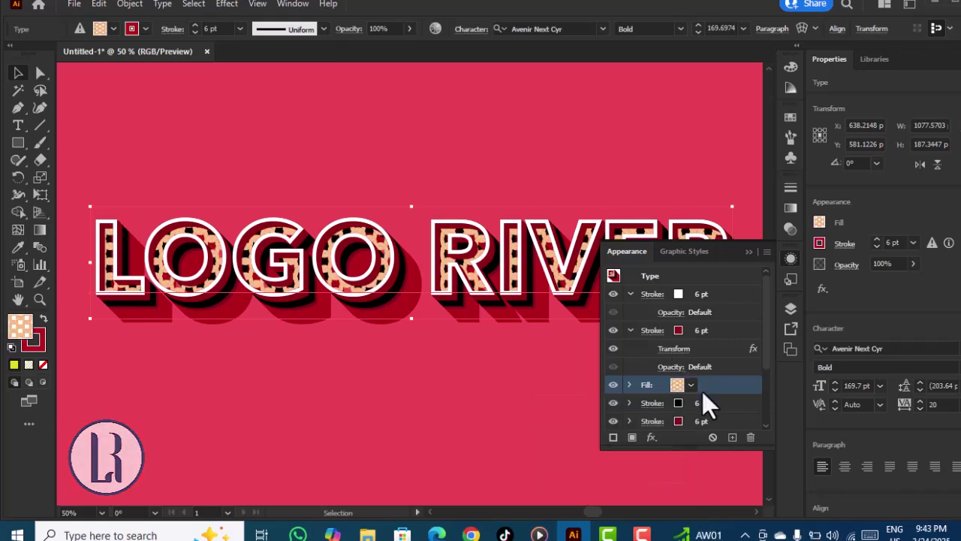
Load the Decorative Legacy pattern swatch library.
left_click(679, 386)
left_click(543, 476)
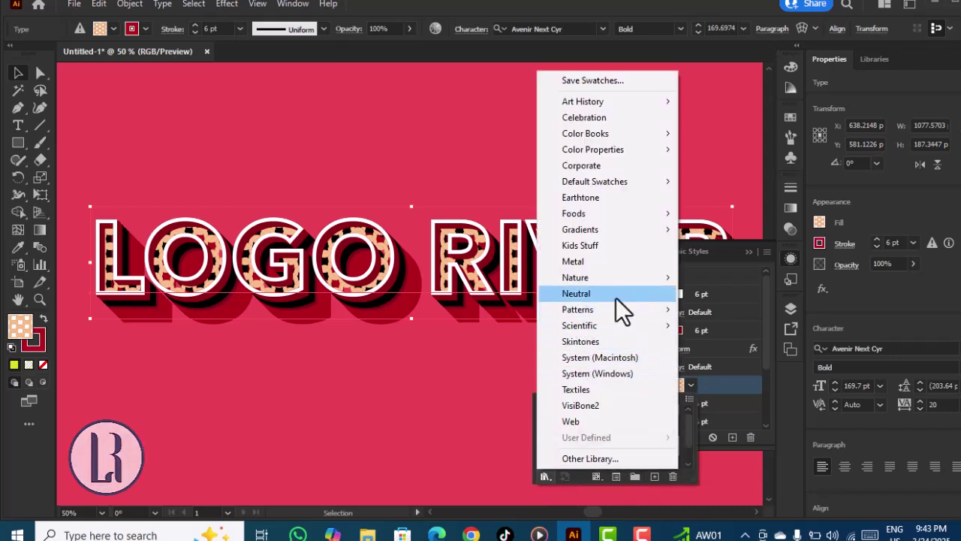
mouse_move(665, 309)
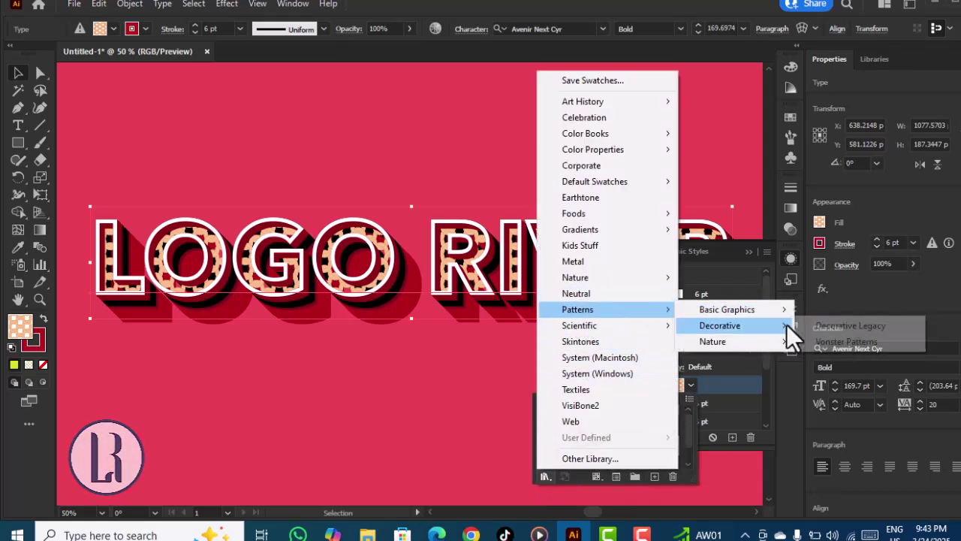
left_click(806, 324)
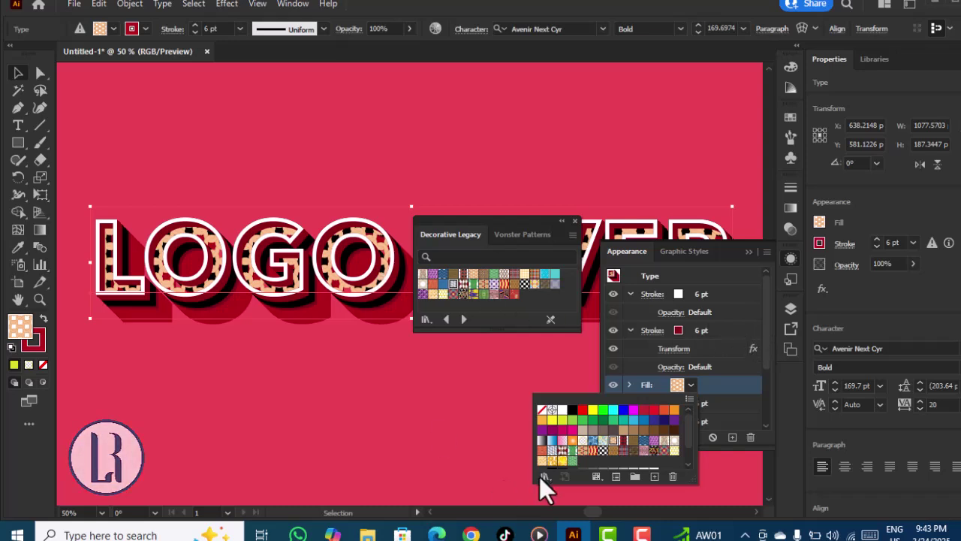
Compare Checkers, grid, diamond and triangle patterns, keep the peach dots, and close both panels.
left_click(525, 287)
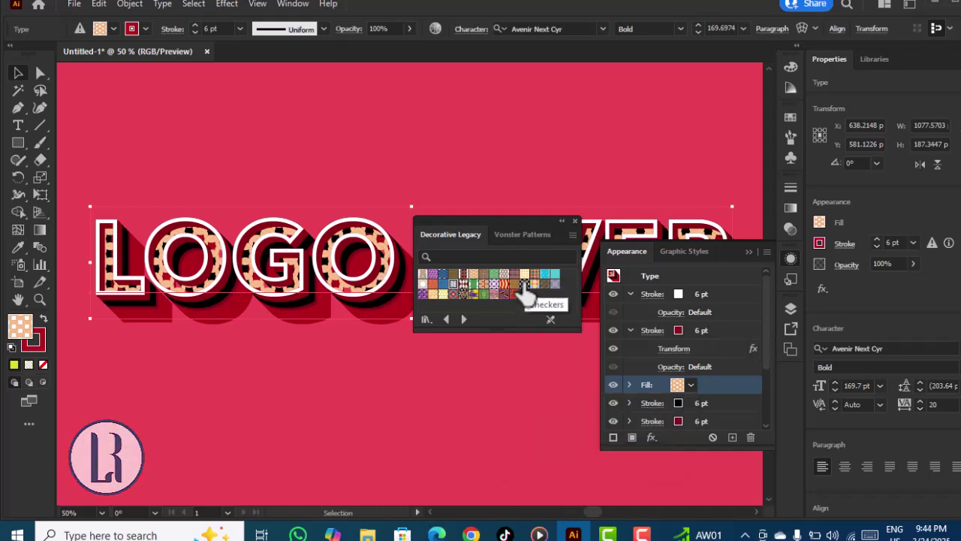
left_click(524, 287)
left_click(525, 275)
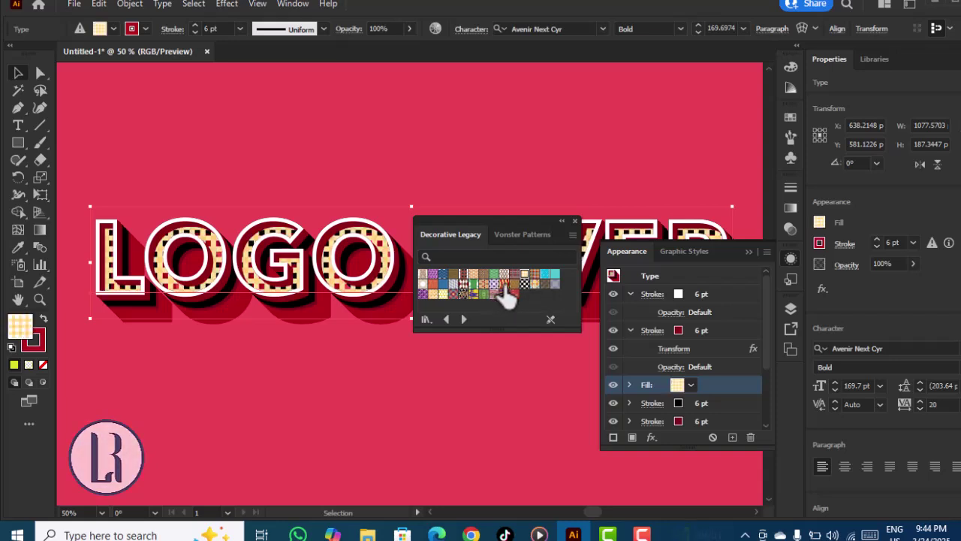
left_click(506, 286)
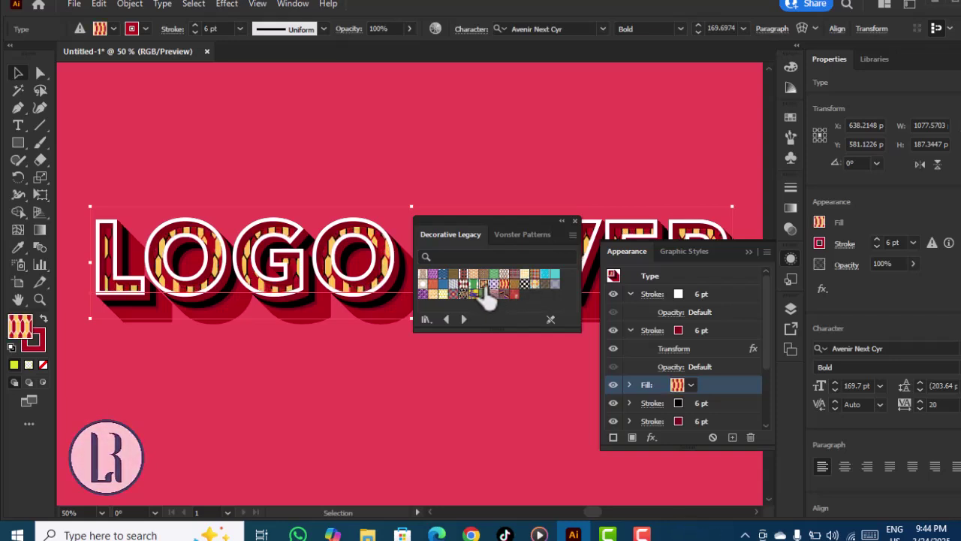
left_click(464, 279)
left_click(473, 278)
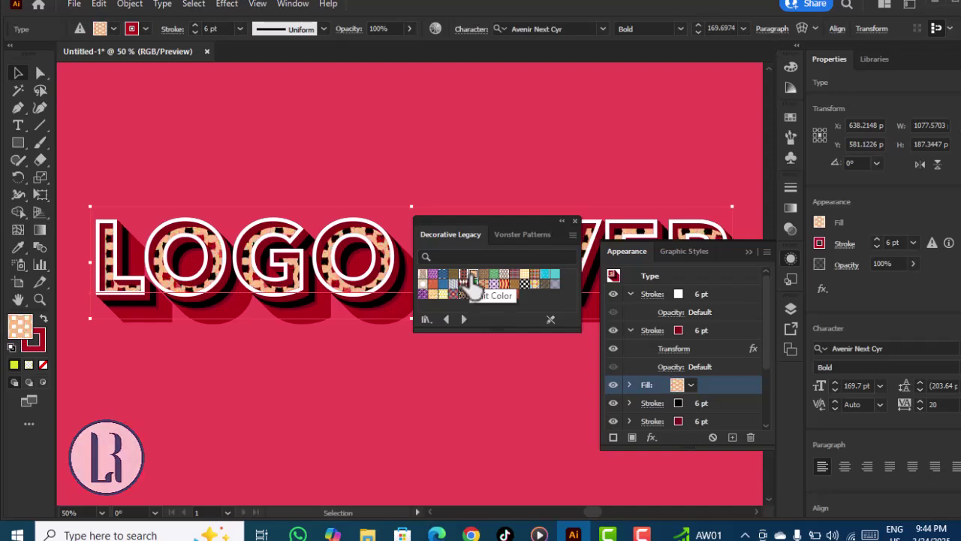
left_click(575, 220)
left_click(751, 244)
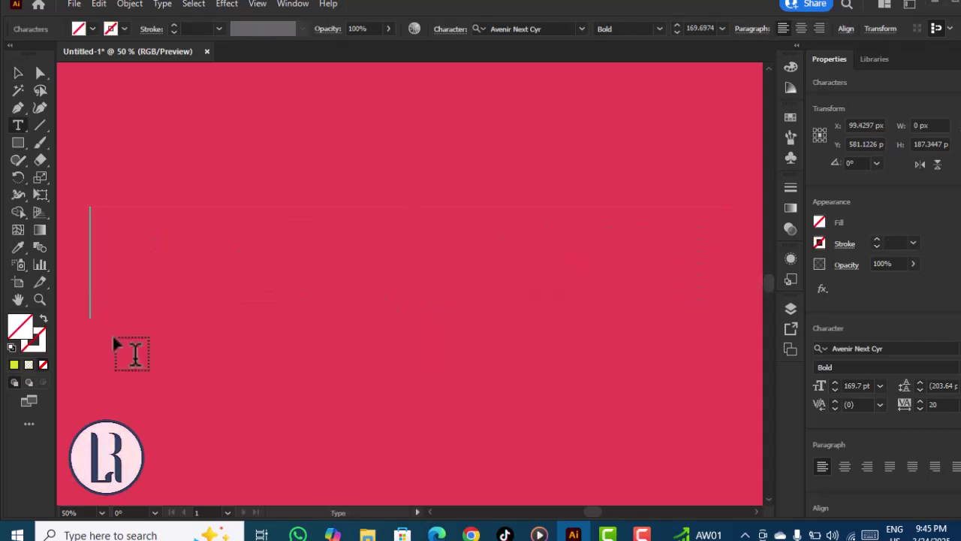
Retype RIVER after LOGO in the styled text and deselect to view the finished logo.
type("LOGO")
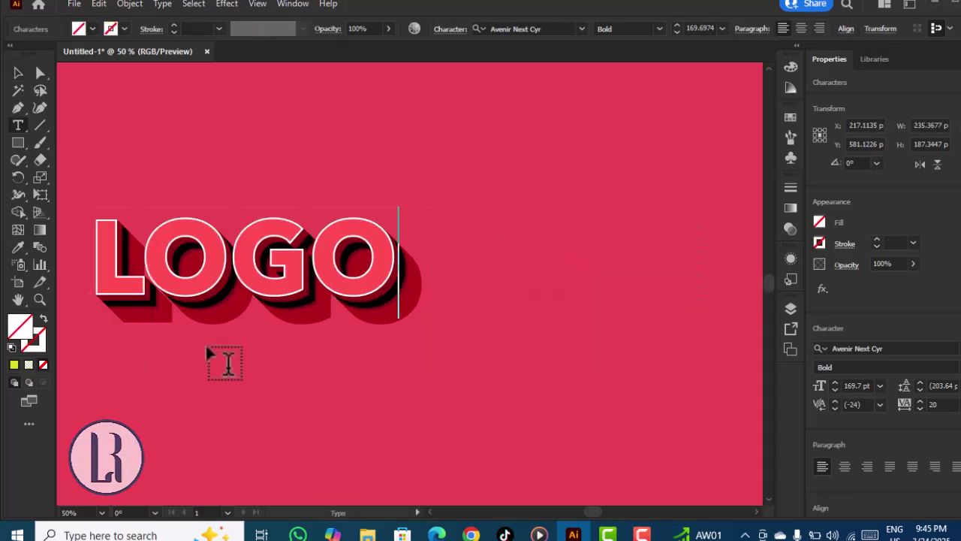
left_click(17, 74)
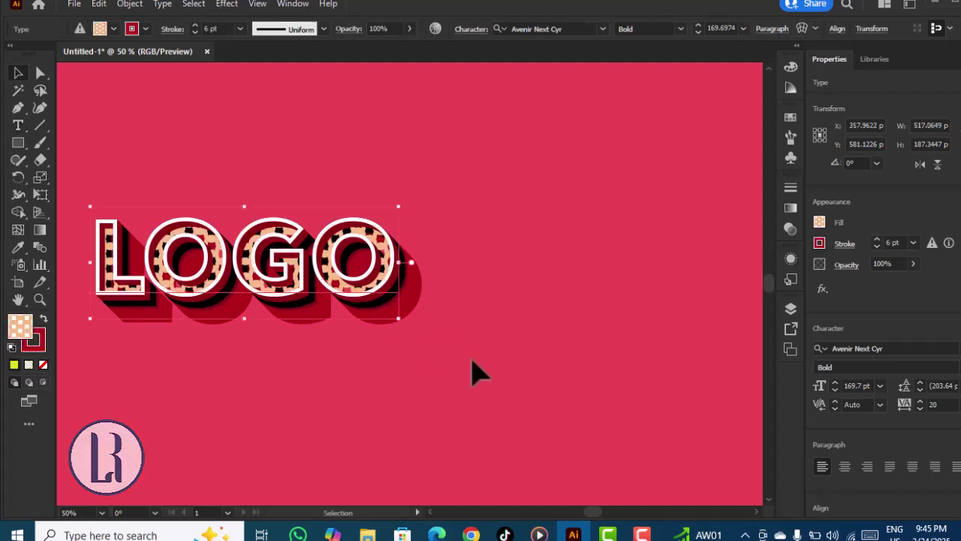
left_click(536, 393)
key("t")
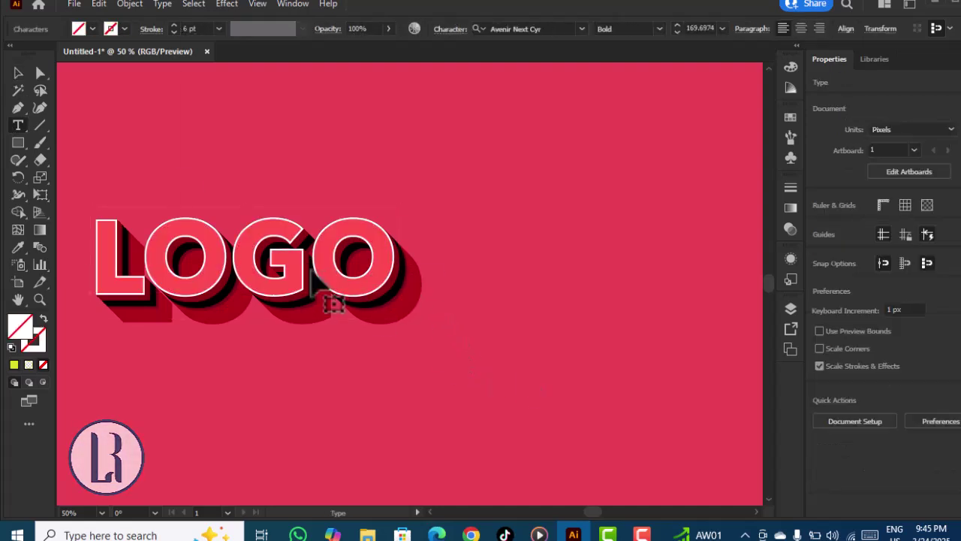
left_click(323, 289)
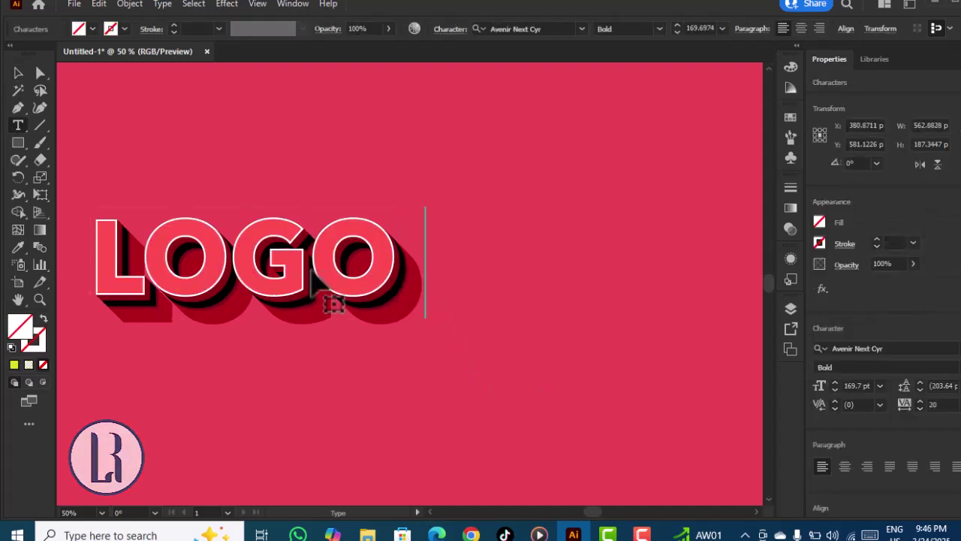
type("RIVER")
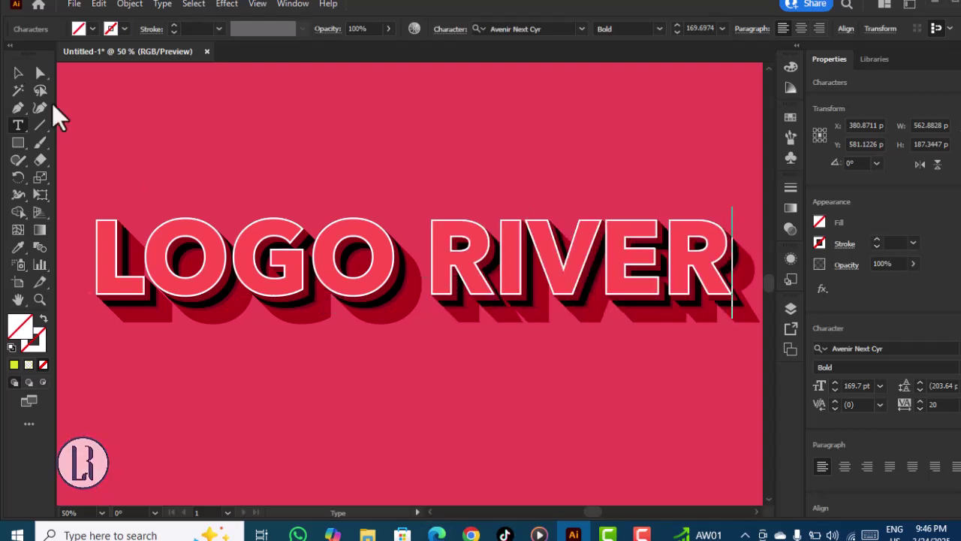
left_click(18, 73)
left_click(327, 387)
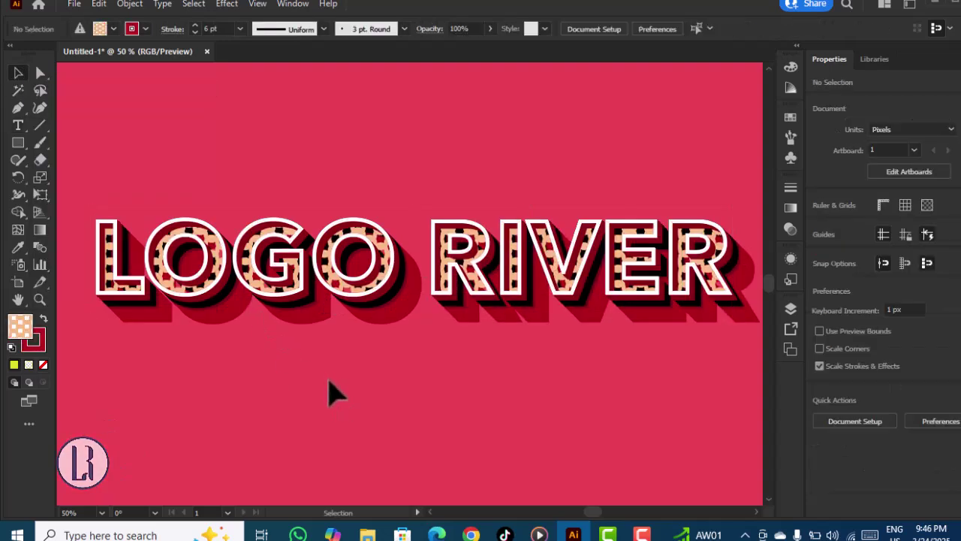